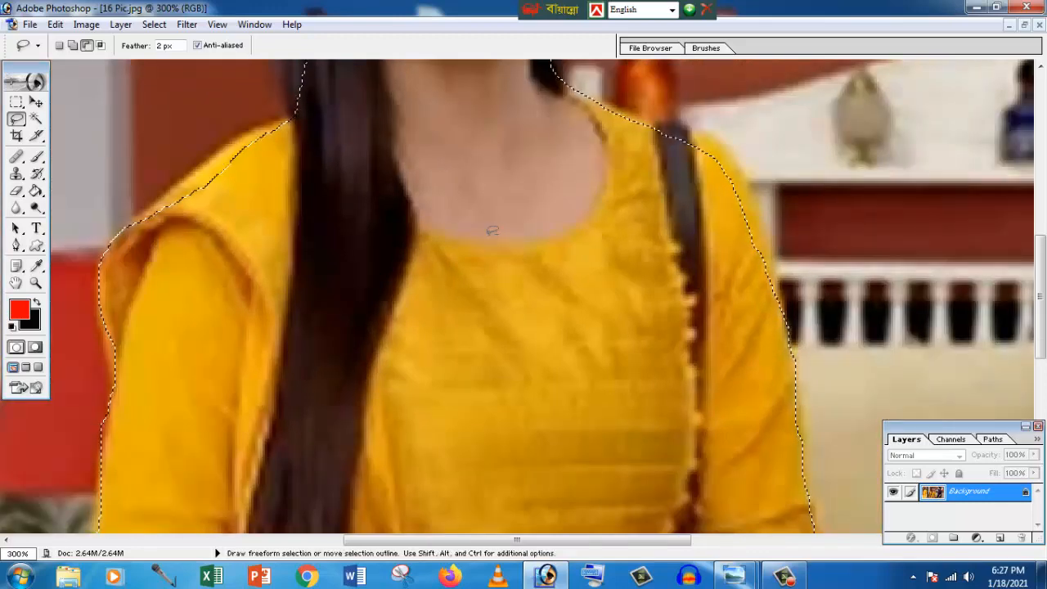
# Add the missed strip of long hair beside the middle woman's face to the existing selection with the Lasso tool
pyautogui.press('space')
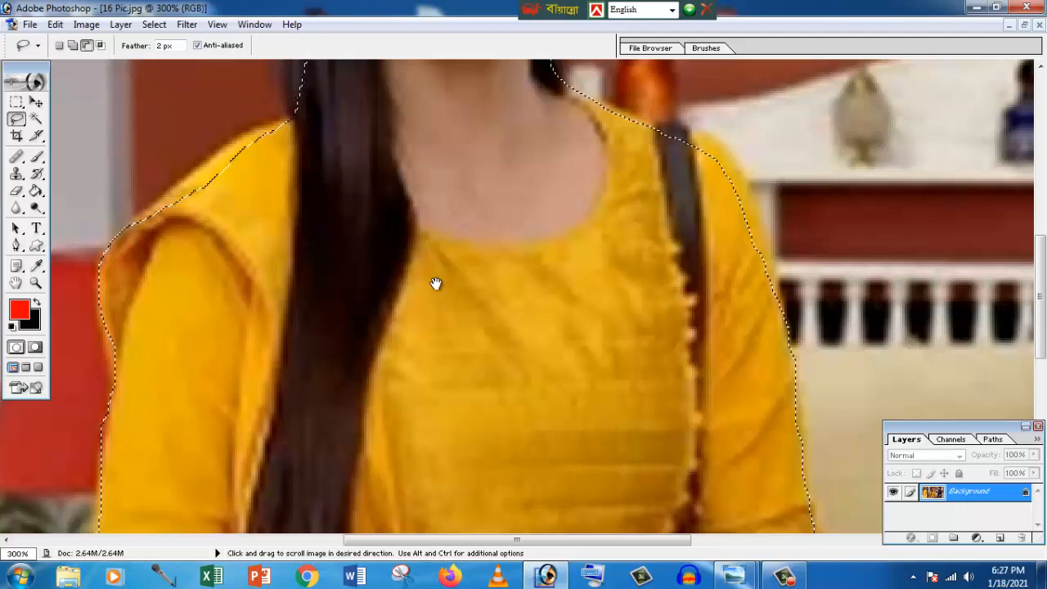
pyautogui.moveTo(407, 246); pyautogui.dragTo(531, 238)
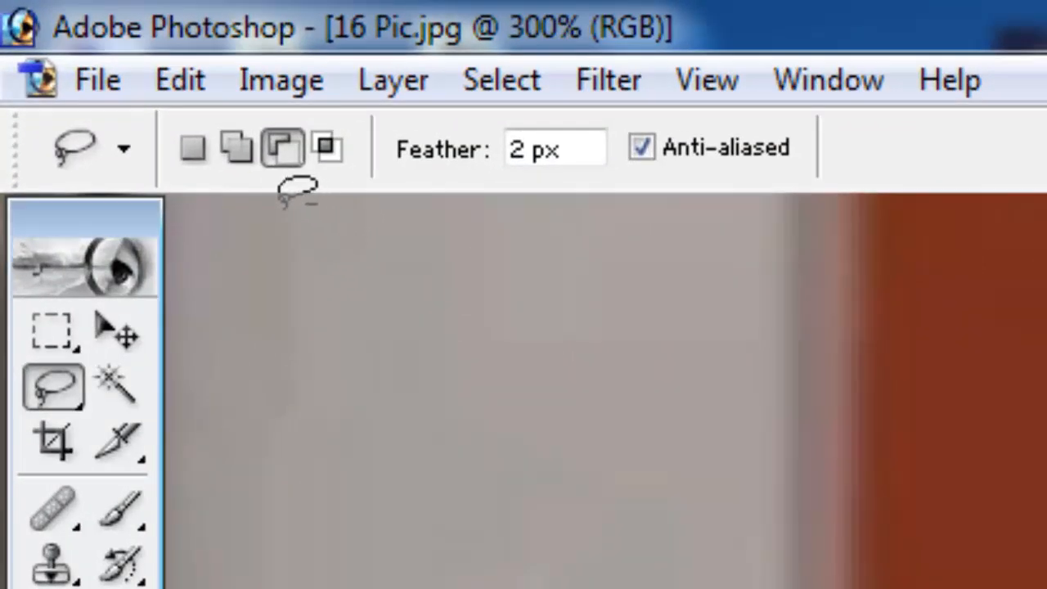
pyautogui.click(237, 149)
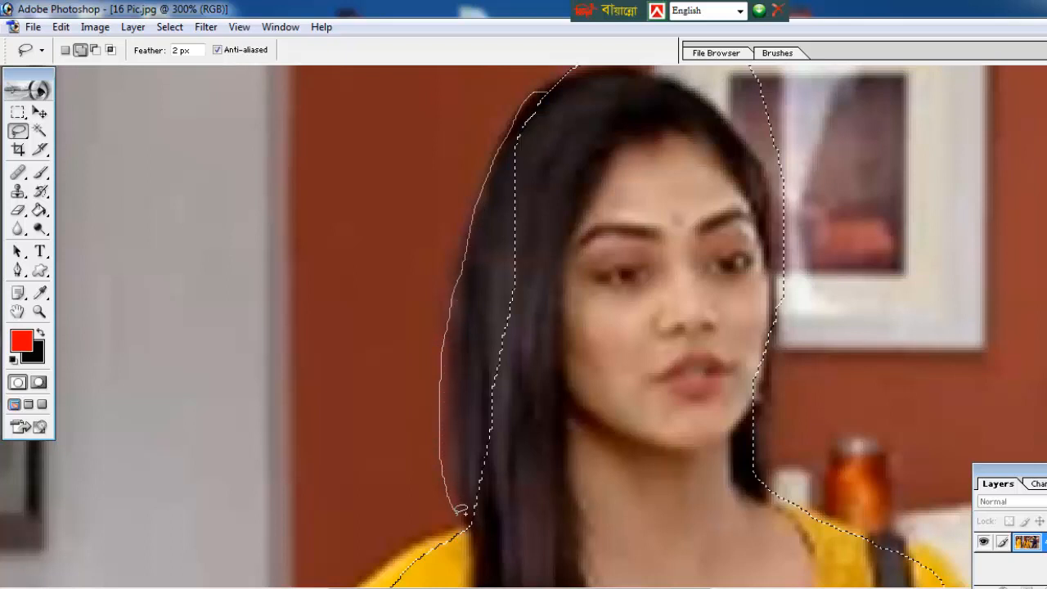
pyautogui.moveTo(515, 488); pyautogui.dragTo(560, 303)
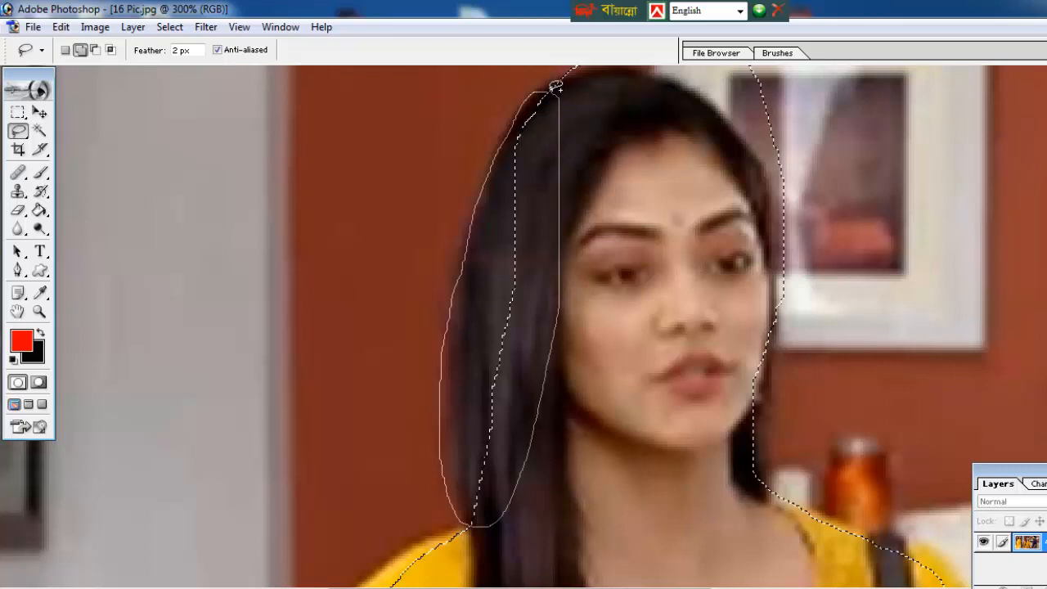
pyautogui.moveTo(555, 85); pyautogui.dragTo(556, 85)
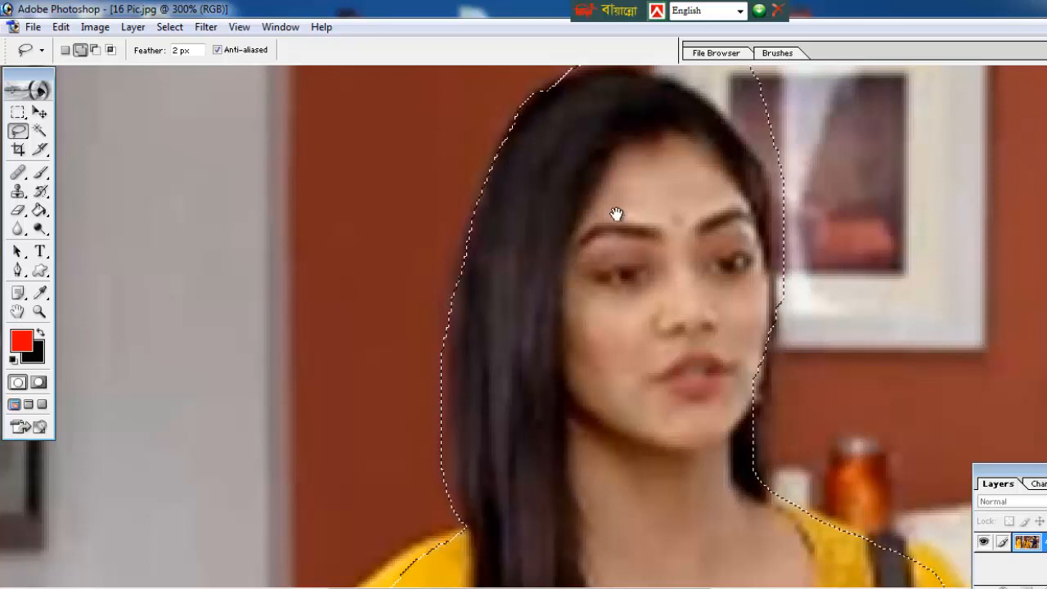
# Subtract the background above her head and beside her face from the selection so its outline follows the hair
pyautogui.moveTo(623, 184); pyautogui.dragTo(579, 309)
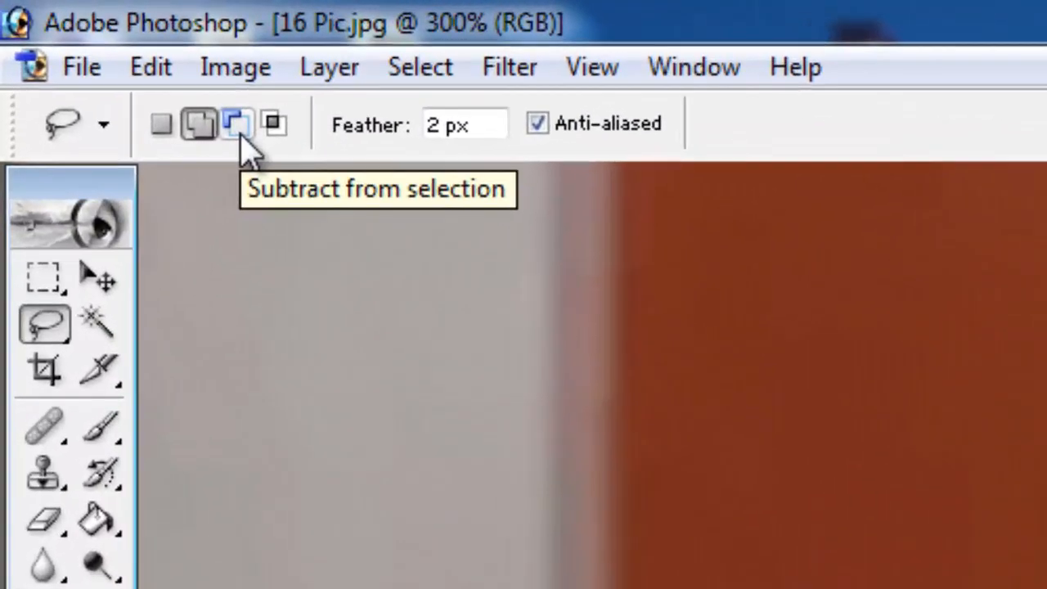
pyautogui.click(239, 129)
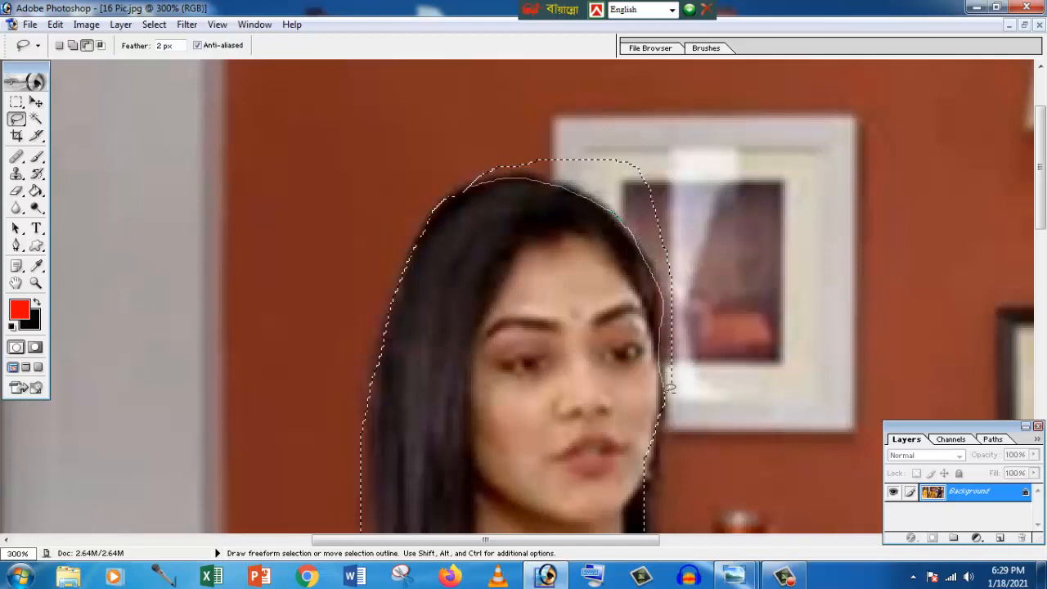
pyautogui.moveTo(732, 104)
pyautogui.mouseDown()
pyautogui.moveTo(616, 96)
pyautogui.moveTo(516, 107)
pyautogui.mouseUp()
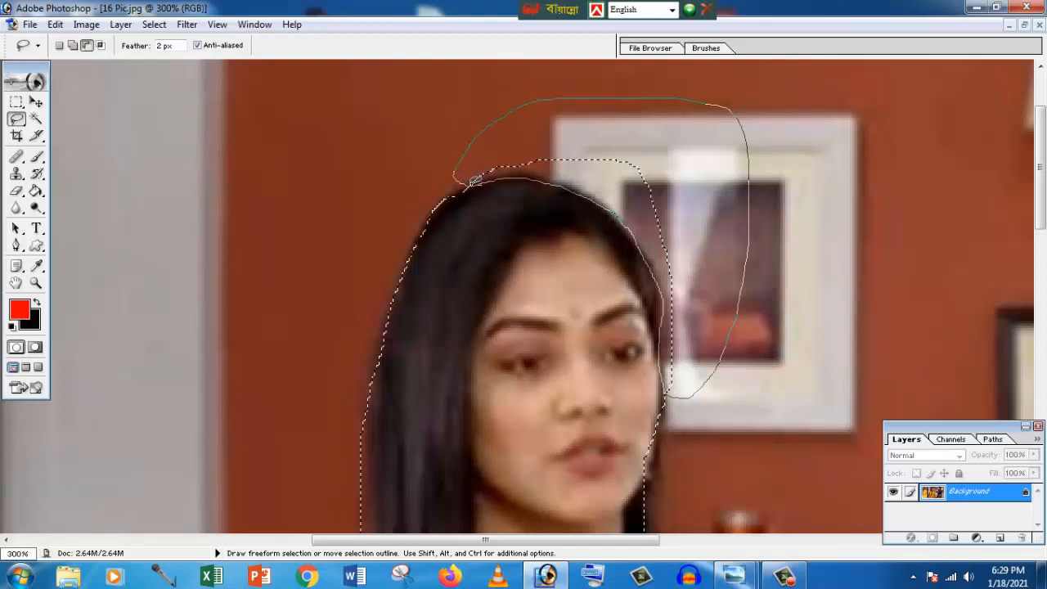
pyautogui.moveTo(474, 178); pyautogui.dragTo(459, 175)
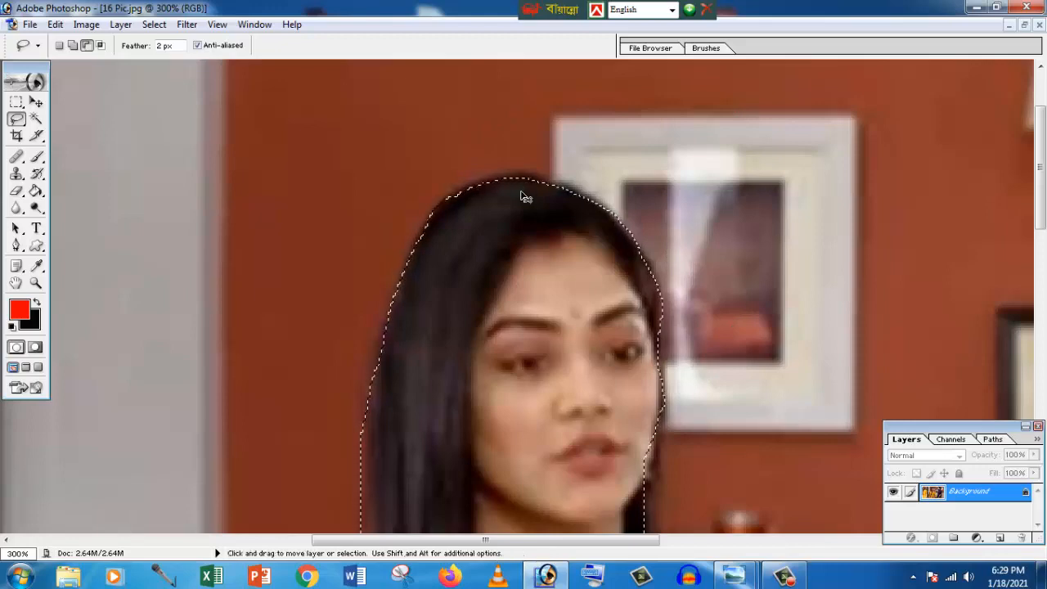
# Show the photo at 50% in a floating window and move that window aside to free workspace
pyautogui.hotkey('ctrl', '-')
pyautogui.hotkey('ctrl', '-')
pyautogui.hotkey('ctrl', '-')
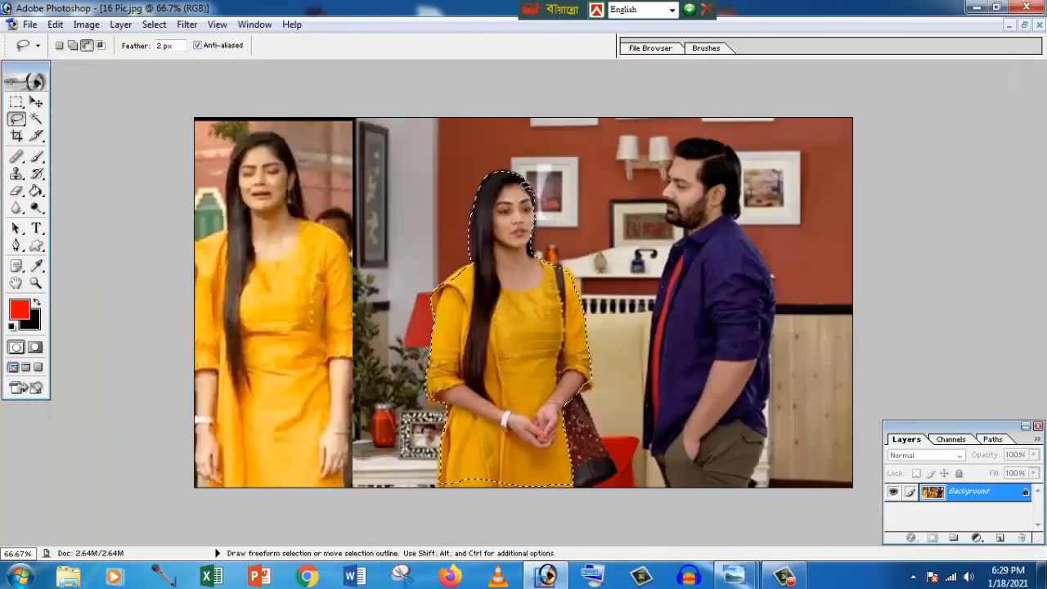
pyautogui.hotkey('ctrl', '-')
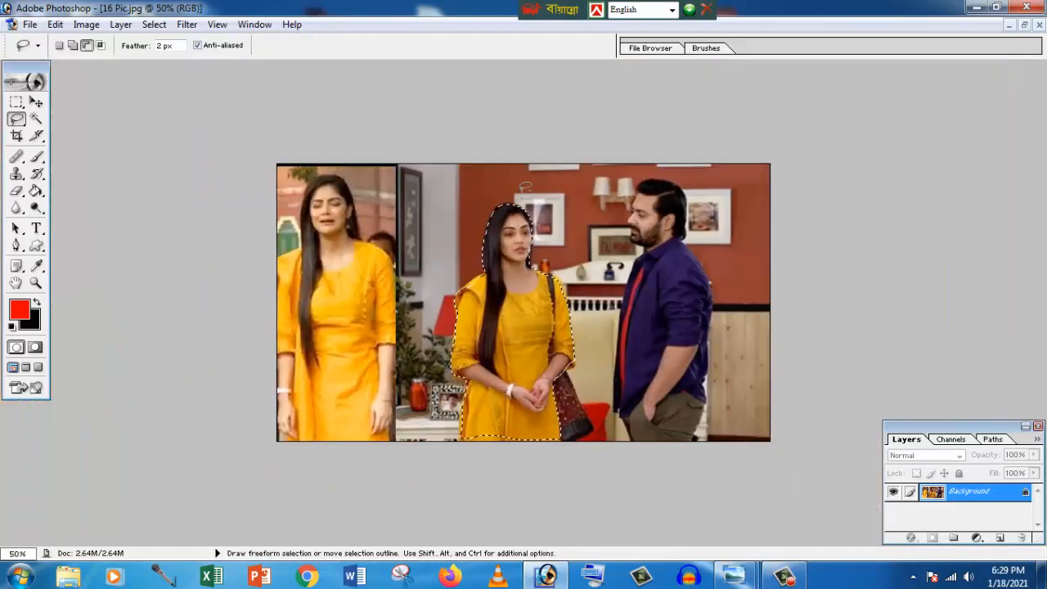
pyautogui.click(1024, 26)
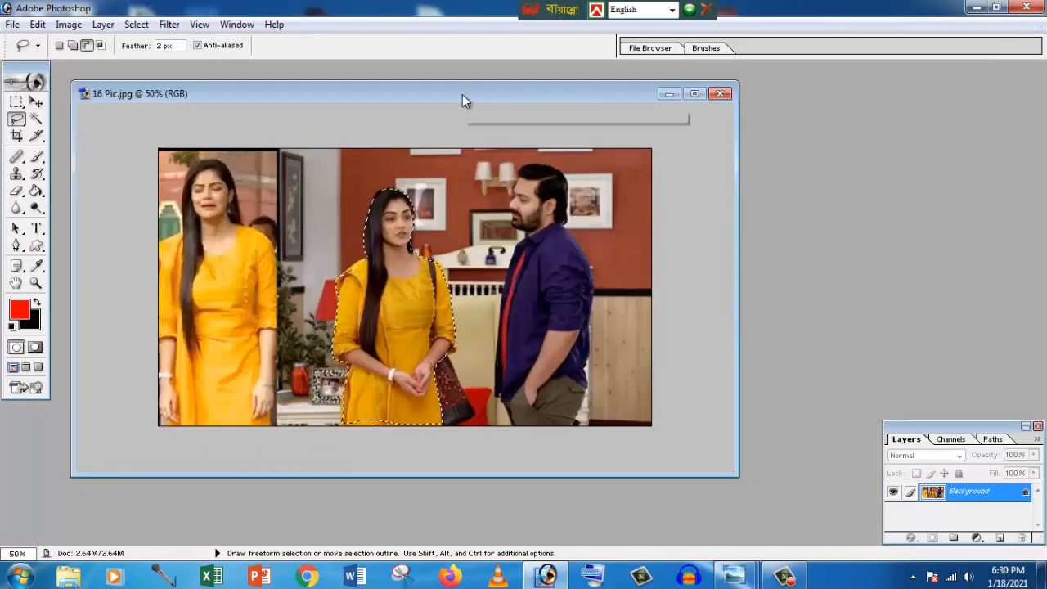
pyautogui.moveTo(462, 94); pyautogui.dragTo(687, 94)
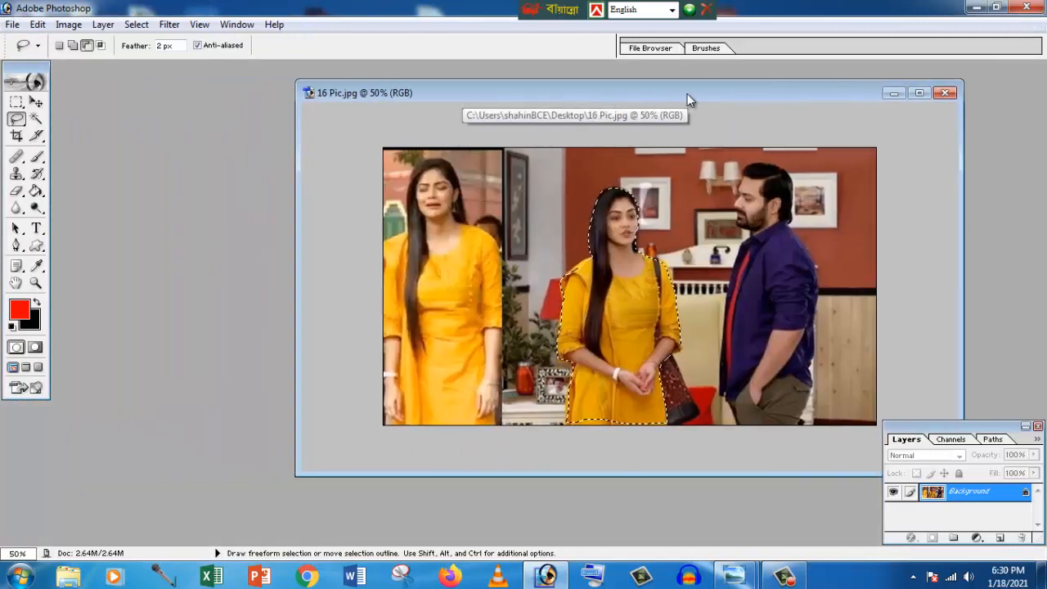
# Create a new white RGB document with the 1280 x 720 HDTV 720P preset at 72 pixels/inch
pyautogui.click(12, 25)
pyautogui.click(37, 42)
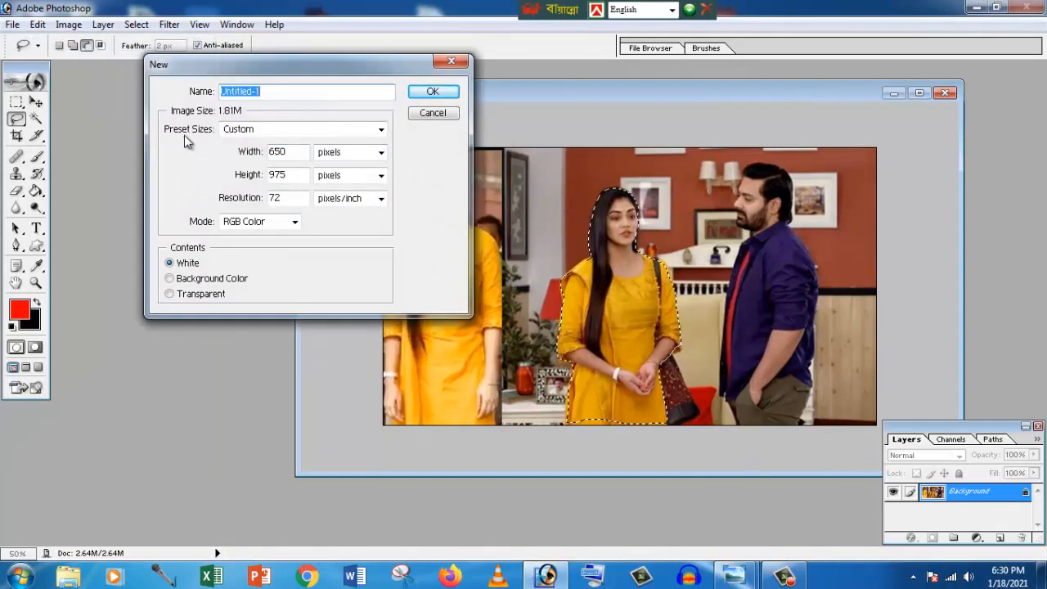
pyautogui.click(248, 135)
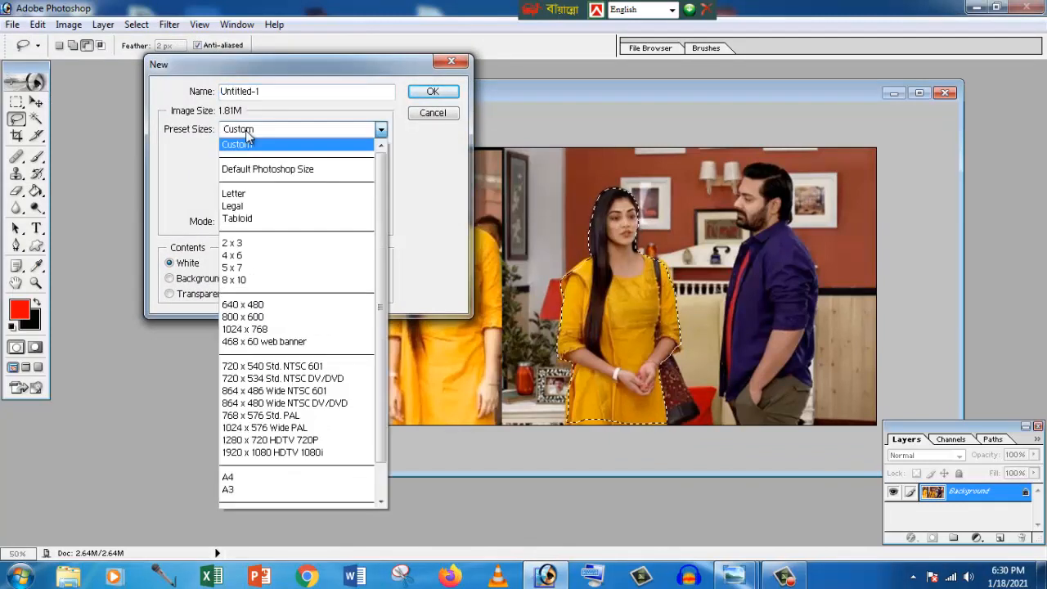
pyautogui.click(267, 442)
pyautogui.click(431, 92)
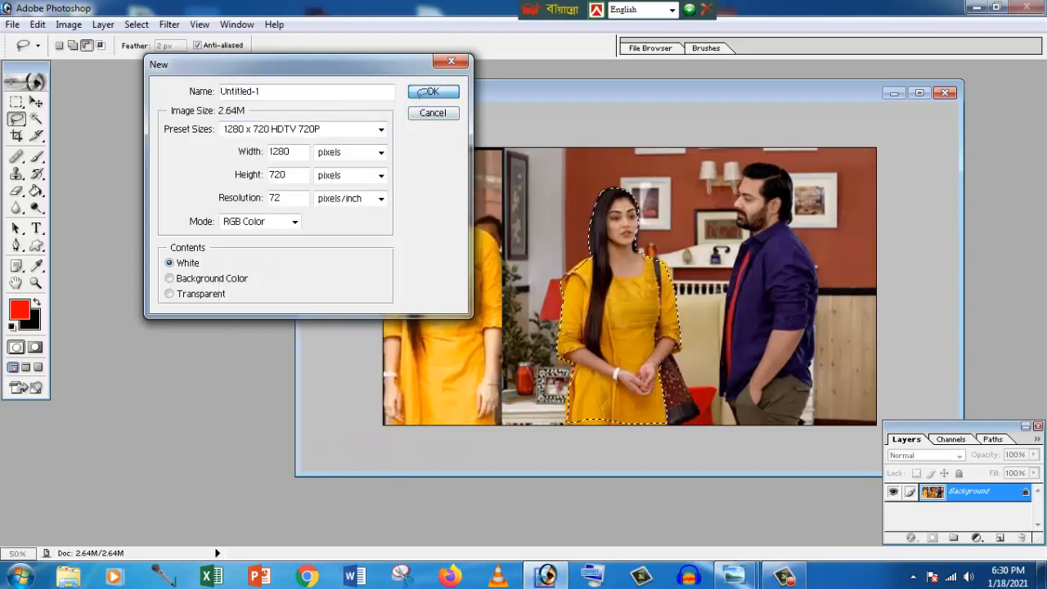
# Arrange the new document and the 16 Pic.jpg photo side by side so both canvases are accessible
pyautogui.moveTo(446, 90); pyautogui.dragTo(354, 109)
pyautogui.click(683, 96)
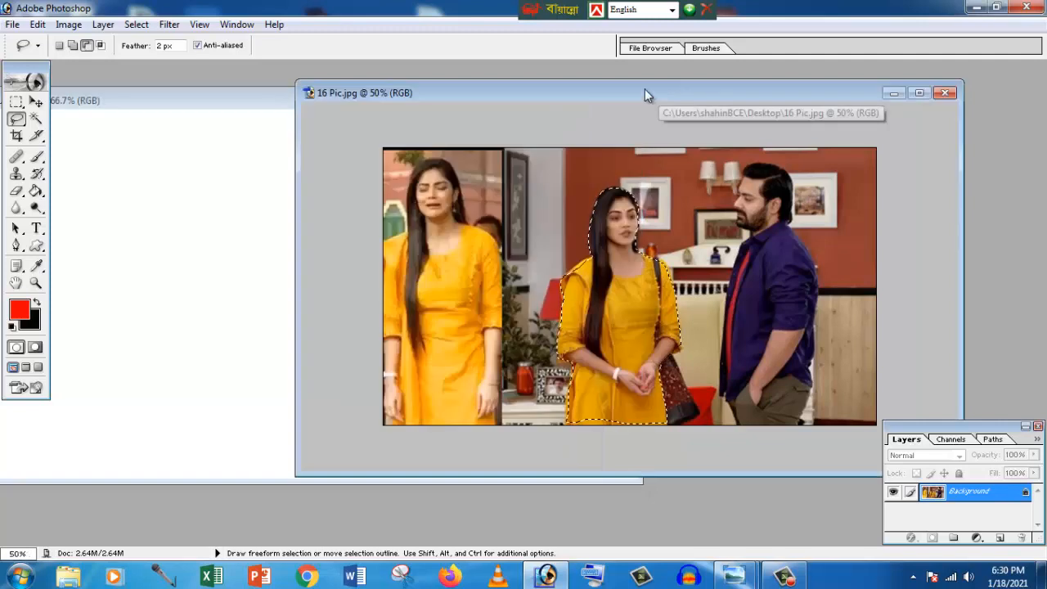
pyautogui.moveTo(647, 96); pyautogui.dragTo(733, 96)
pyautogui.click(259, 105)
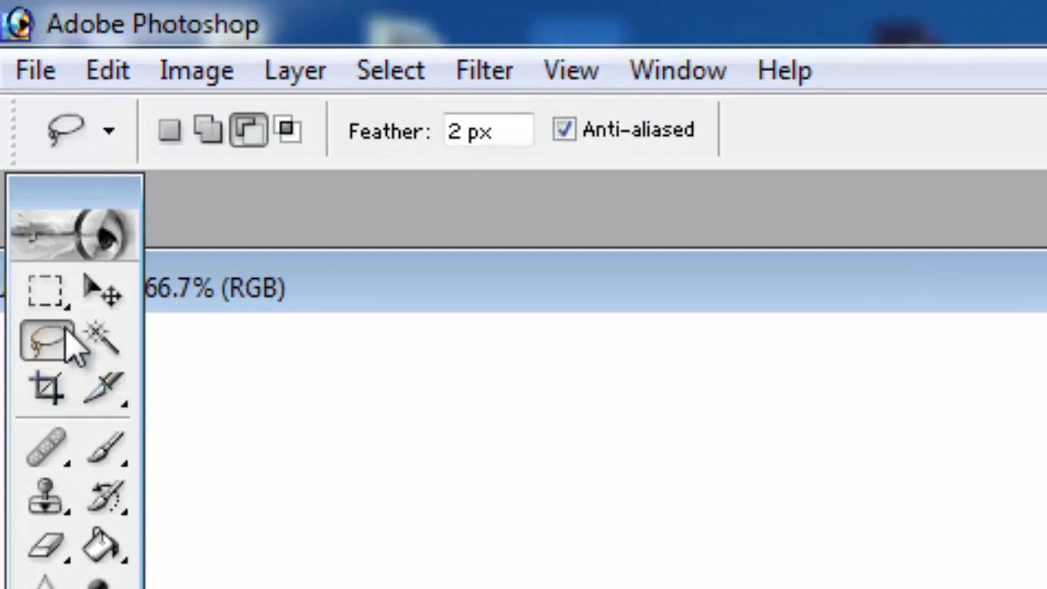
# Copy the selected woman from the photo onto the blank document with the Move tool
pyautogui.click(102, 293)
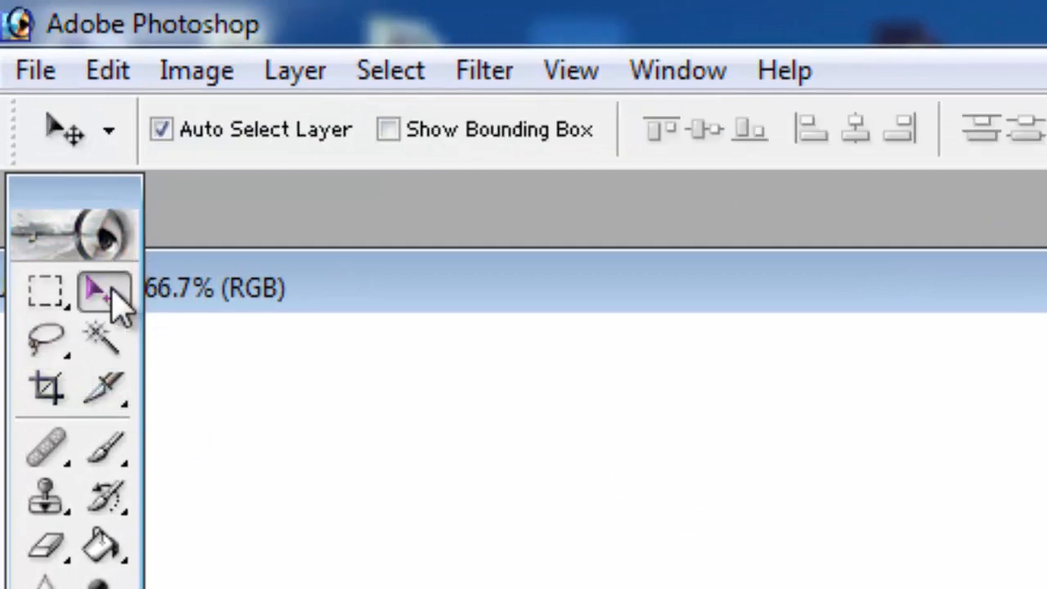
pyautogui.click(64, 353)
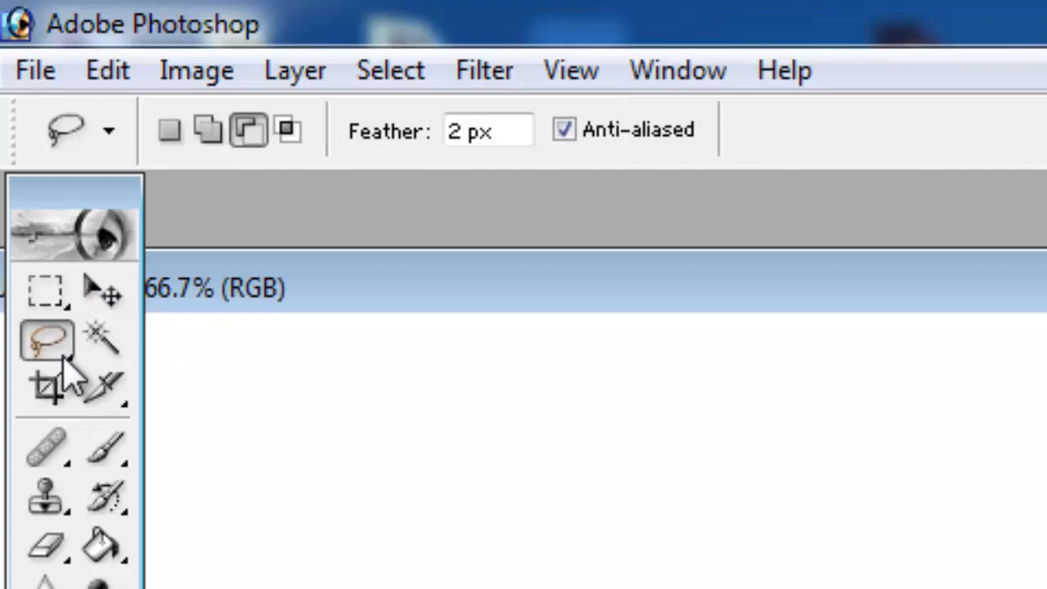
pyautogui.click(102, 293)
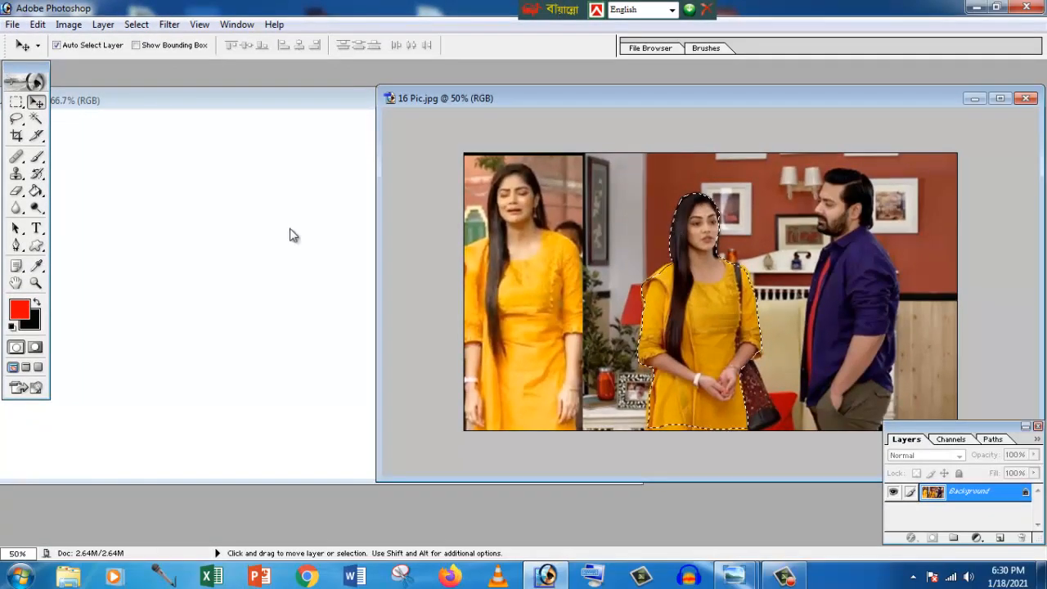
pyautogui.moveTo(754, 395); pyautogui.dragTo(403, 312)
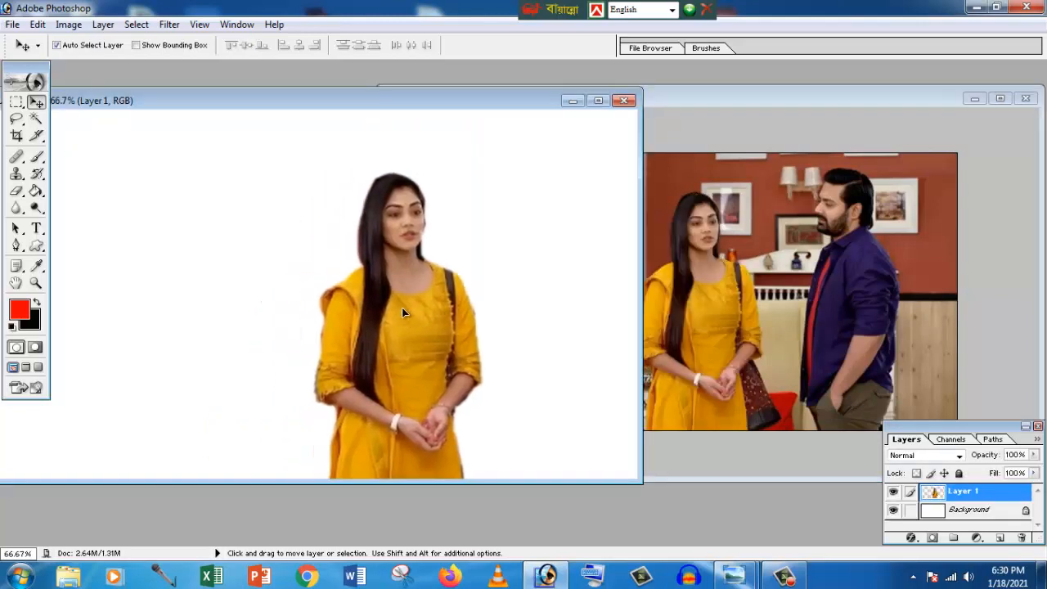
# Rearrange the document windows and add an empty layer above the cut-out woman in the new document
pyautogui.moveTo(884, 105); pyautogui.dragTo(754, 103)
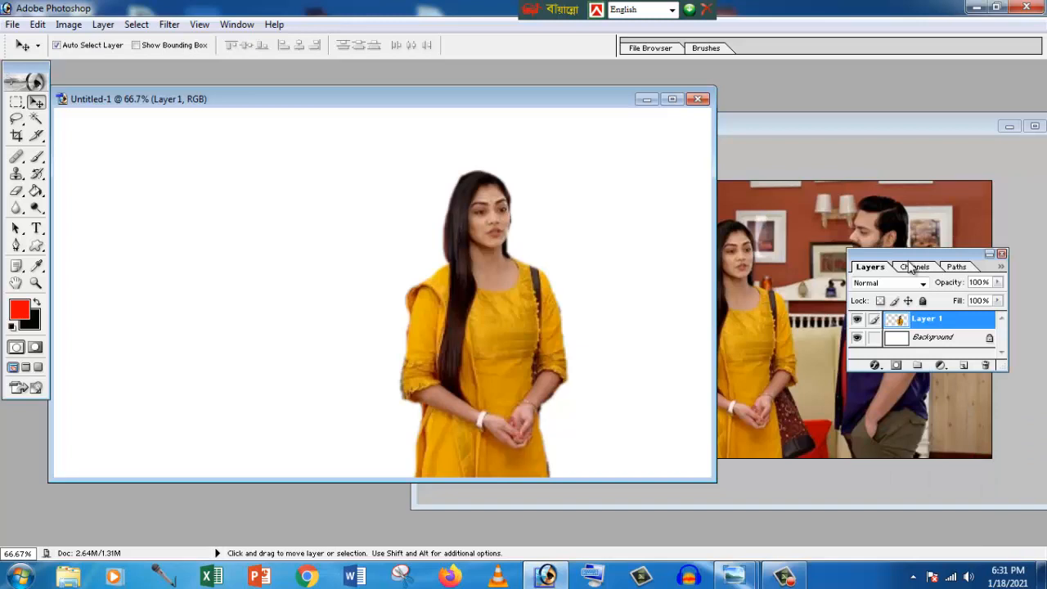
pyautogui.press('F7')
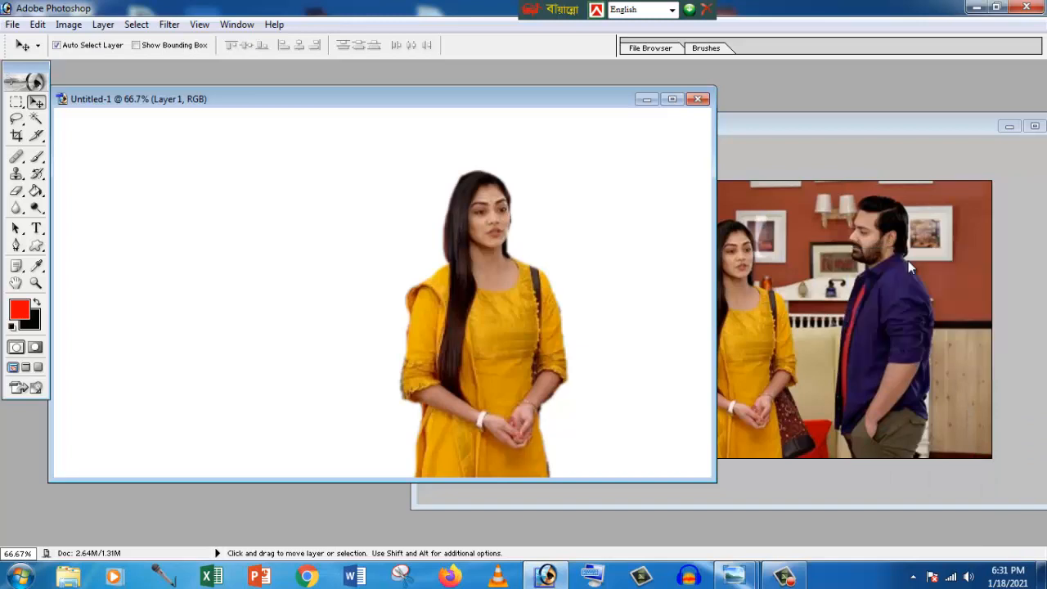
pyautogui.press('F7')
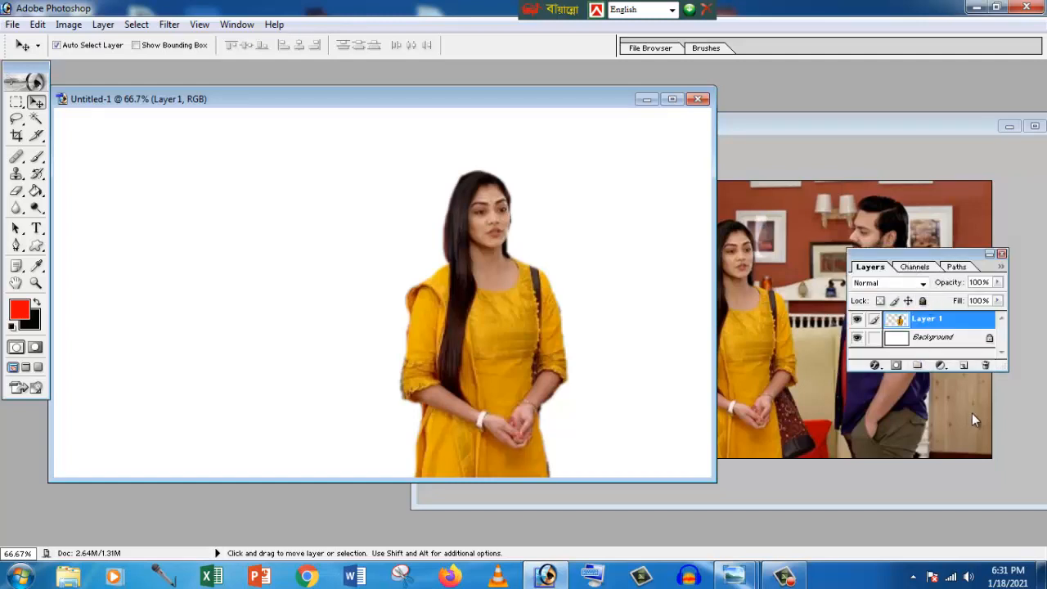
pyautogui.click(963, 367)
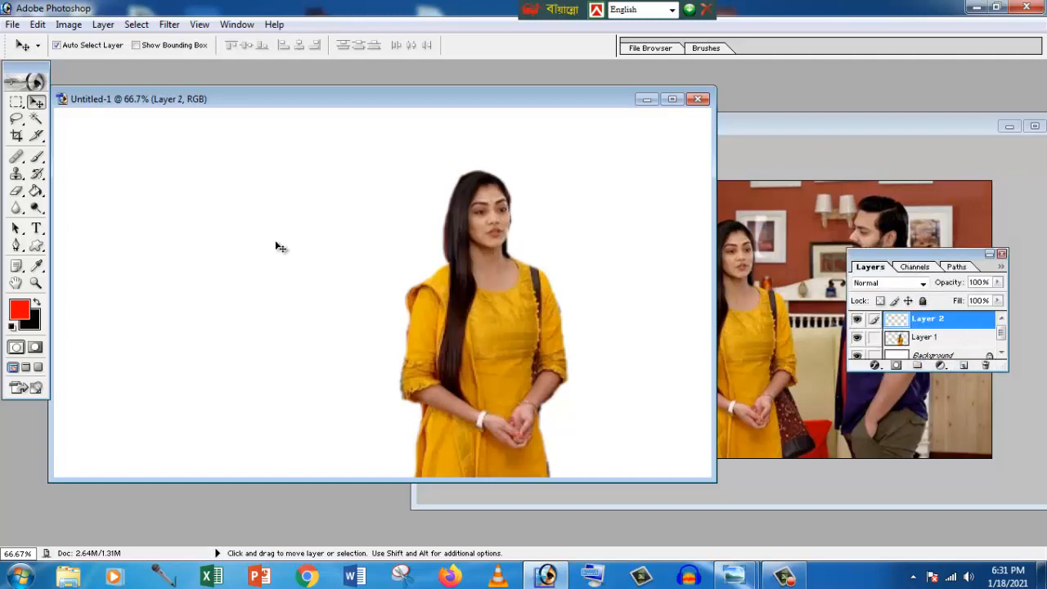
pyautogui.moveTo(178, 109); pyautogui.dragTo(214, 114)
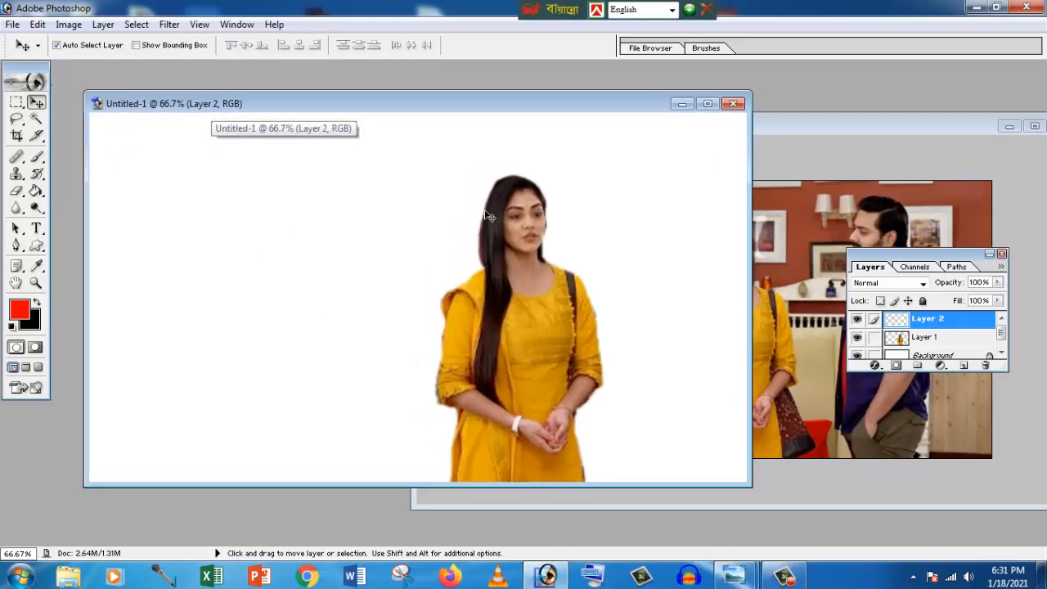
# Draw an irregular freehand Lasso selection in the white area beside the woman's head on the empty layer
pyautogui.click(16, 119)
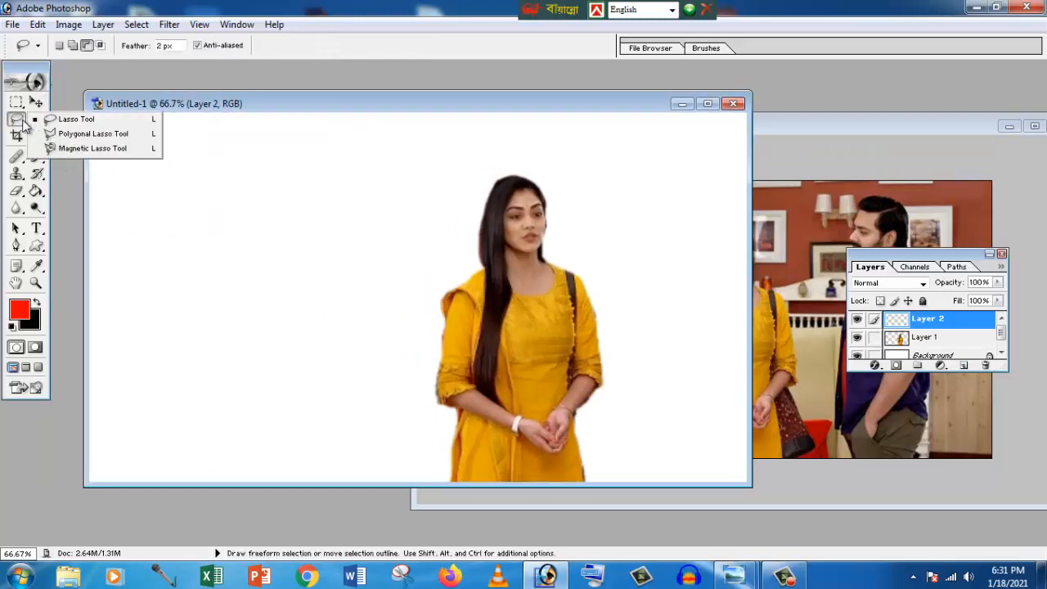
pyautogui.click(66, 120)
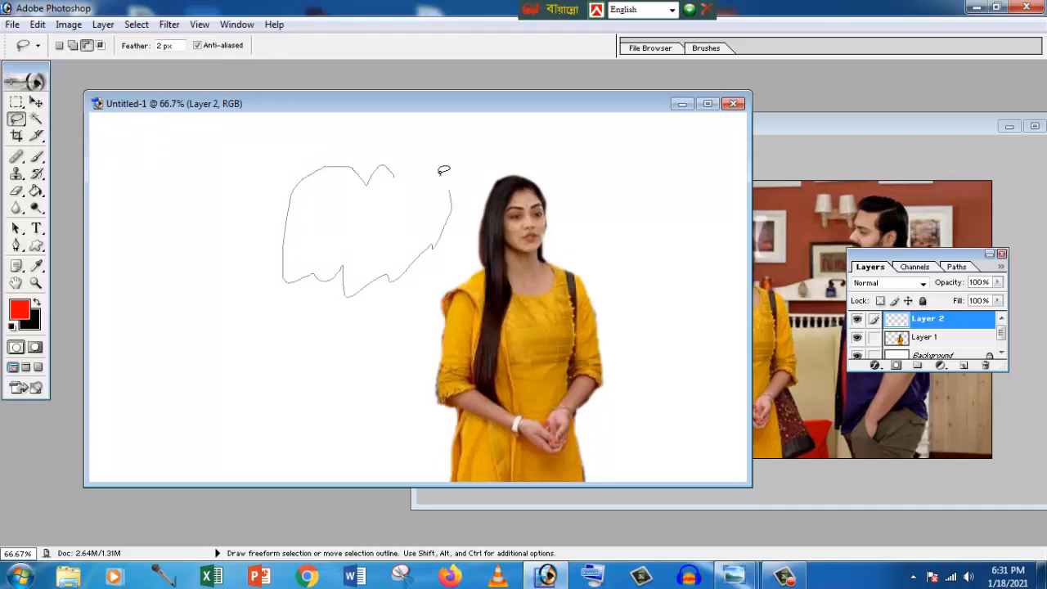
pyautogui.moveTo(398, 173); pyautogui.dragTo(401, 172)
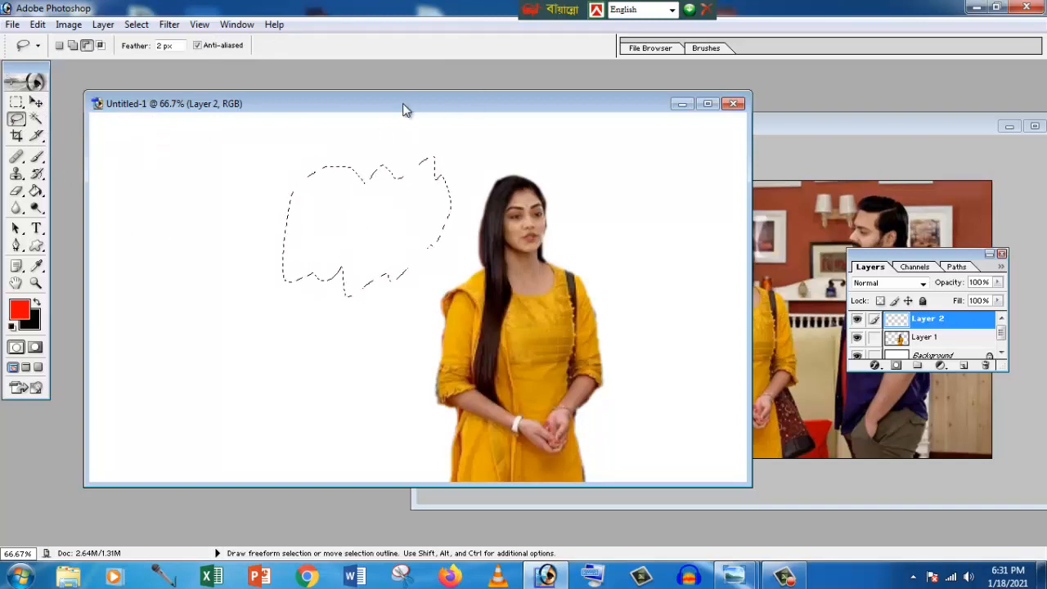
pyautogui.moveTo(404, 107); pyautogui.dragTo(459, 100)
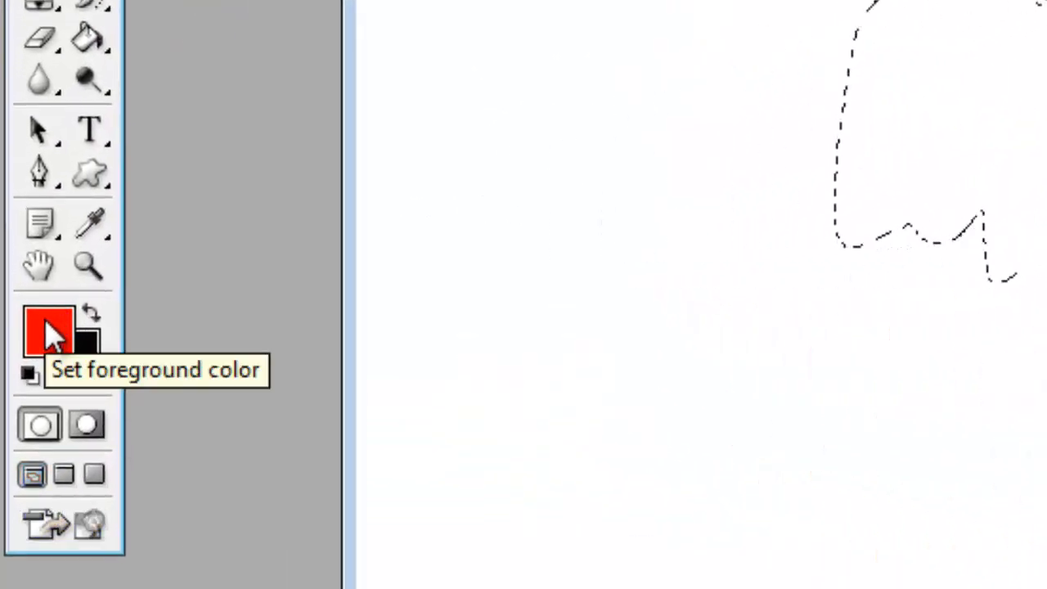
# Set the foreground colour to the red ED0707 with Only Web Colors turned off
pyautogui.click(47, 331)
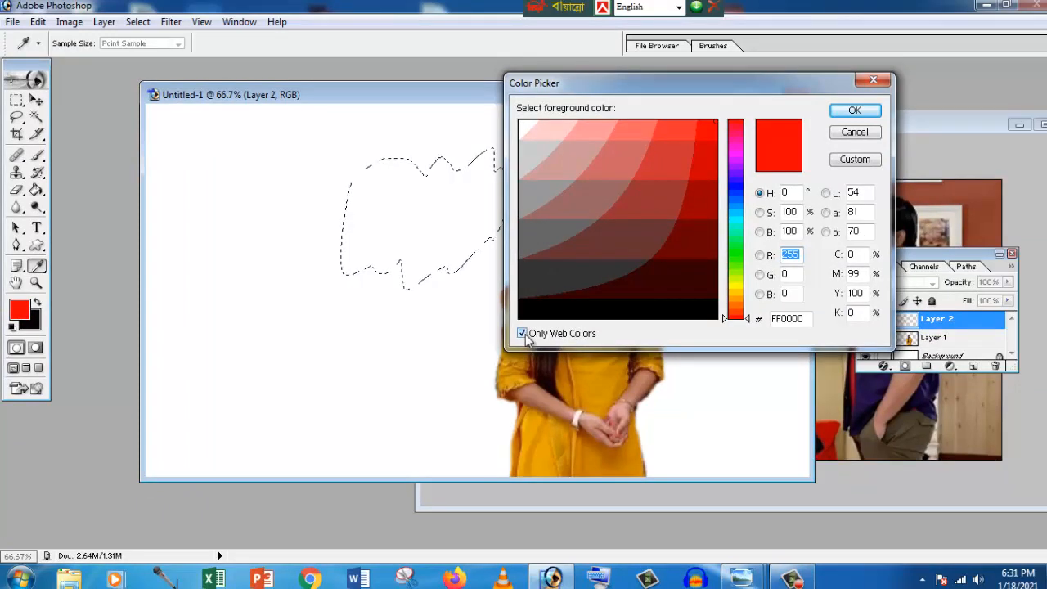
pyautogui.click(524, 334)
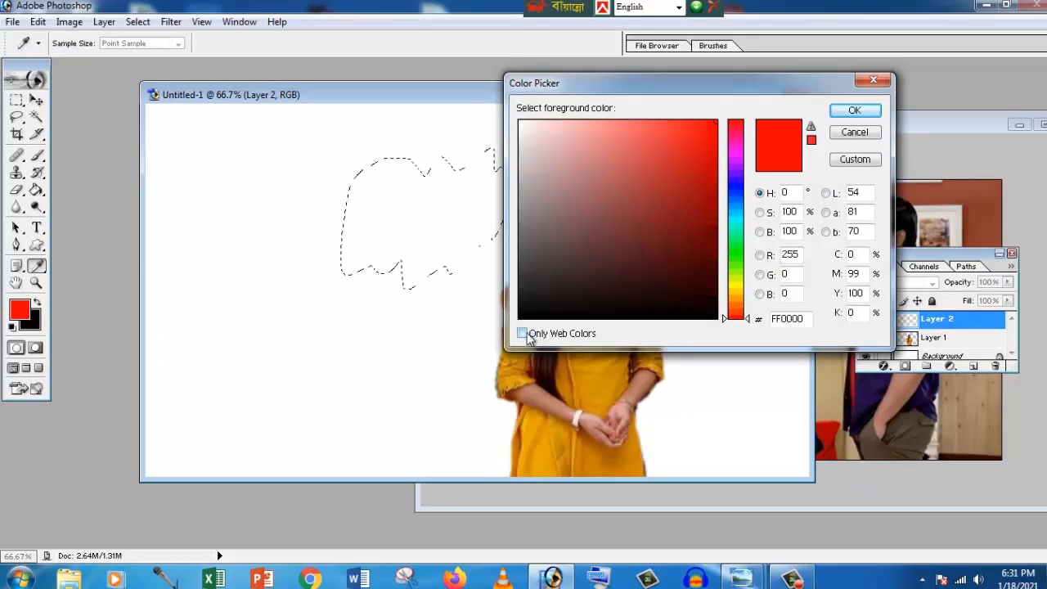
pyautogui.click(523, 333)
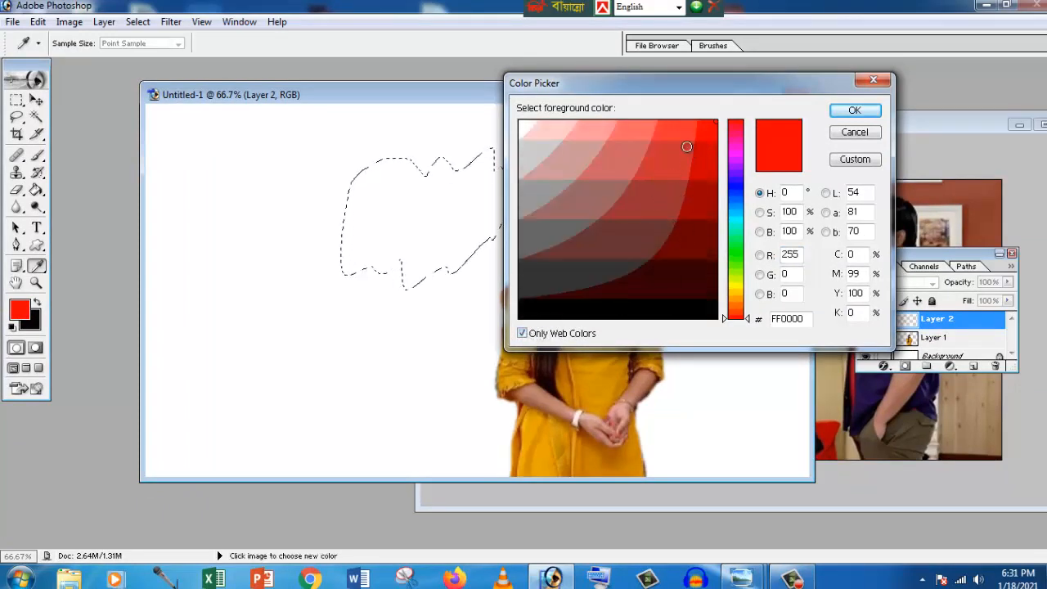
pyautogui.click(648, 166)
pyautogui.click(710, 134)
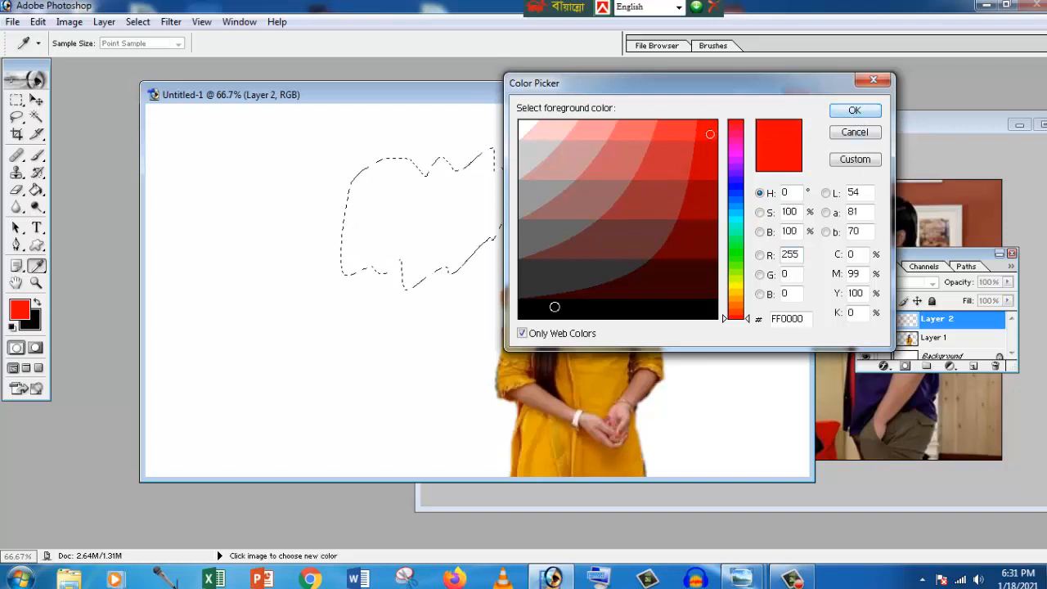
pyautogui.click(523, 334)
pyautogui.moveTo(709, 135)
pyautogui.mouseDown()
pyautogui.moveTo(698, 122)
pyautogui.moveTo(665, 145)
pyautogui.moveTo(673, 187)
pyautogui.moveTo(703, 160)
pyautogui.mouseUp()
pyautogui.click(710, 139)
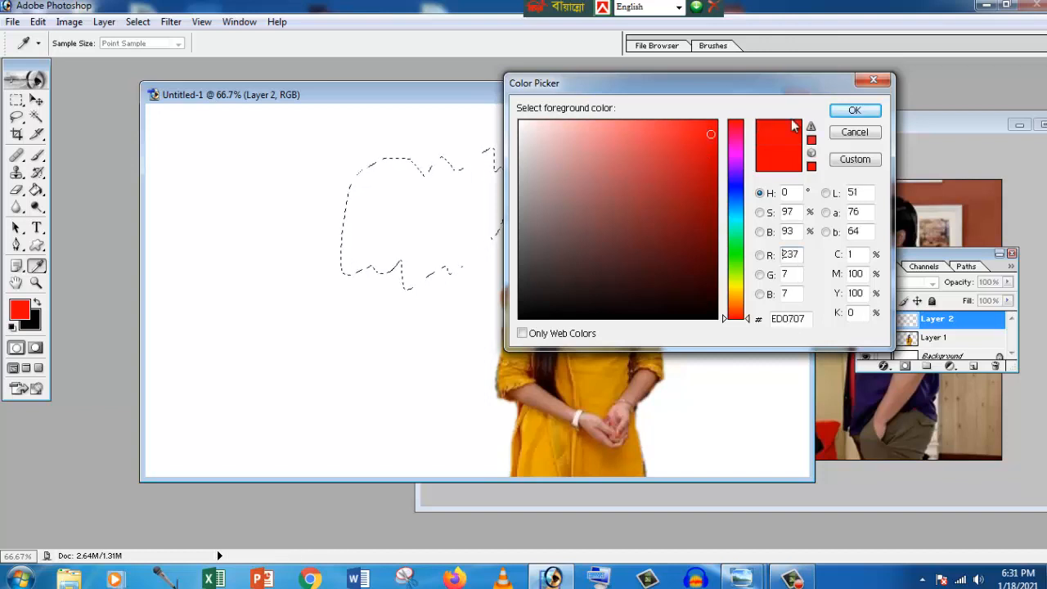
pyautogui.click(854, 109)
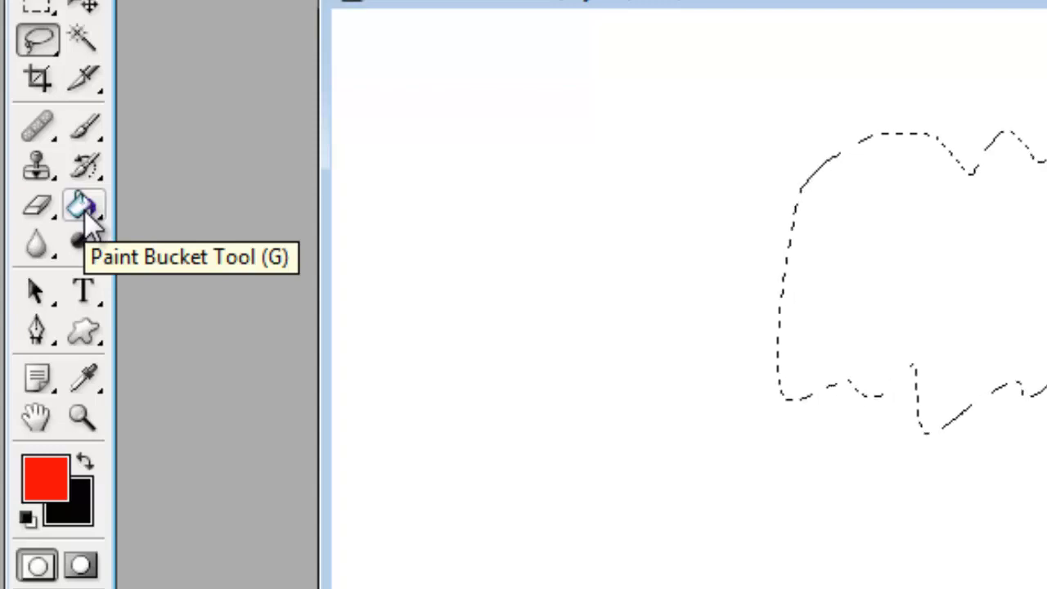
# Fill the freehand selection on Layer 2 with the red foreground colour using the Paint Bucket Tool, and deselect it
pyautogui.moveTo(87, 214); pyautogui.dragTo(139, 235)
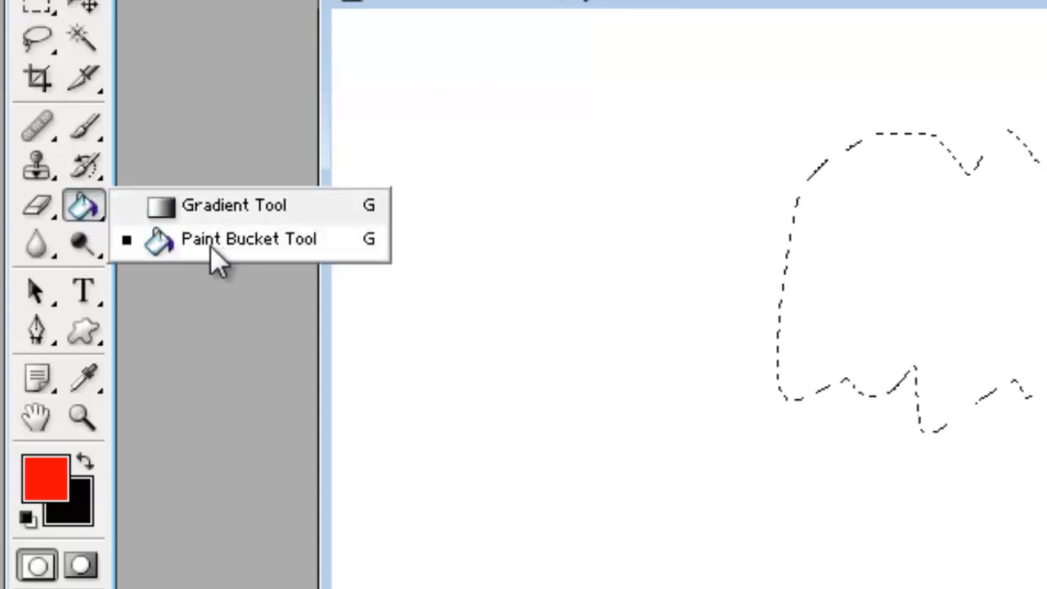
pyautogui.click(90, 219)
pyautogui.click(90, 219)
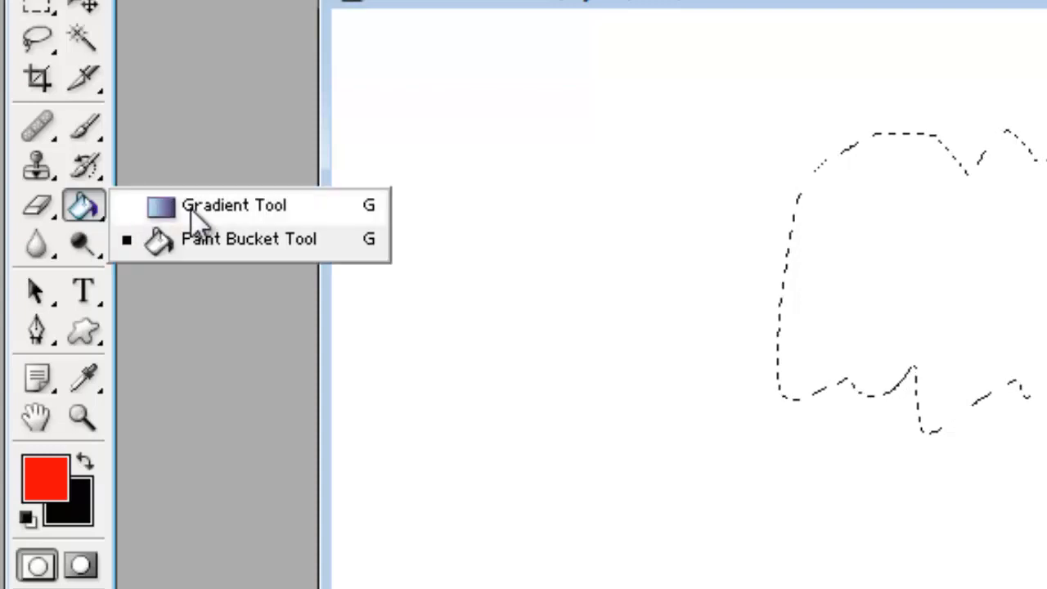
pyautogui.click(241, 243)
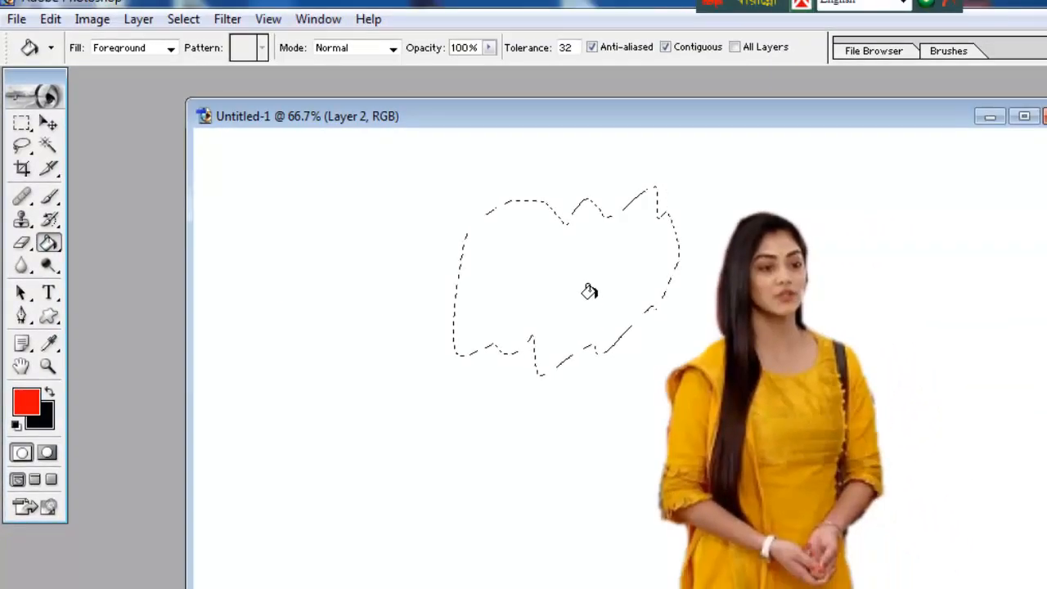
pyautogui.click(517, 276)
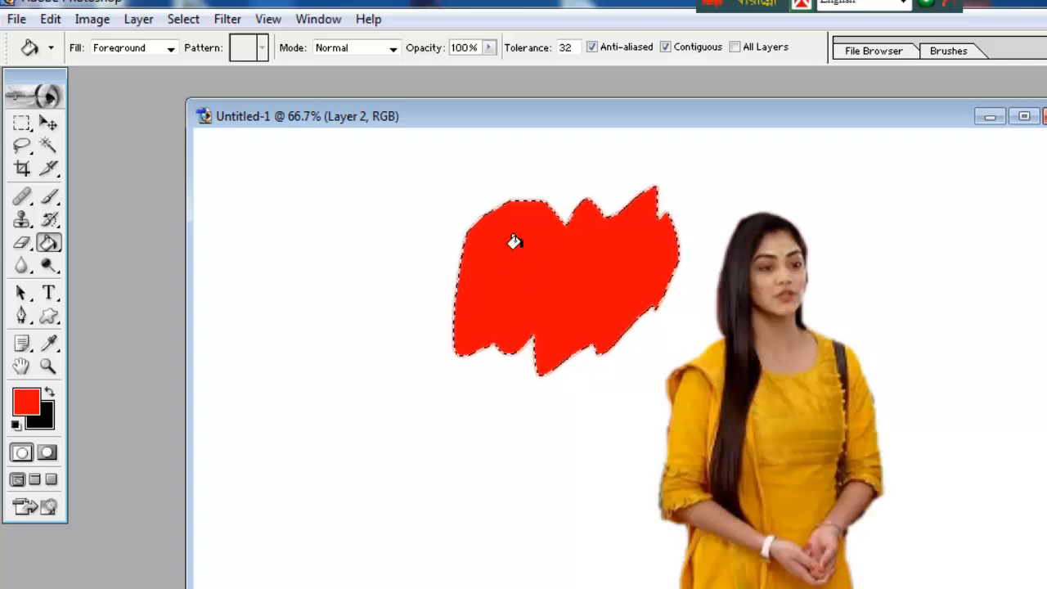
pyautogui.hotkey('ctrl', 'd')
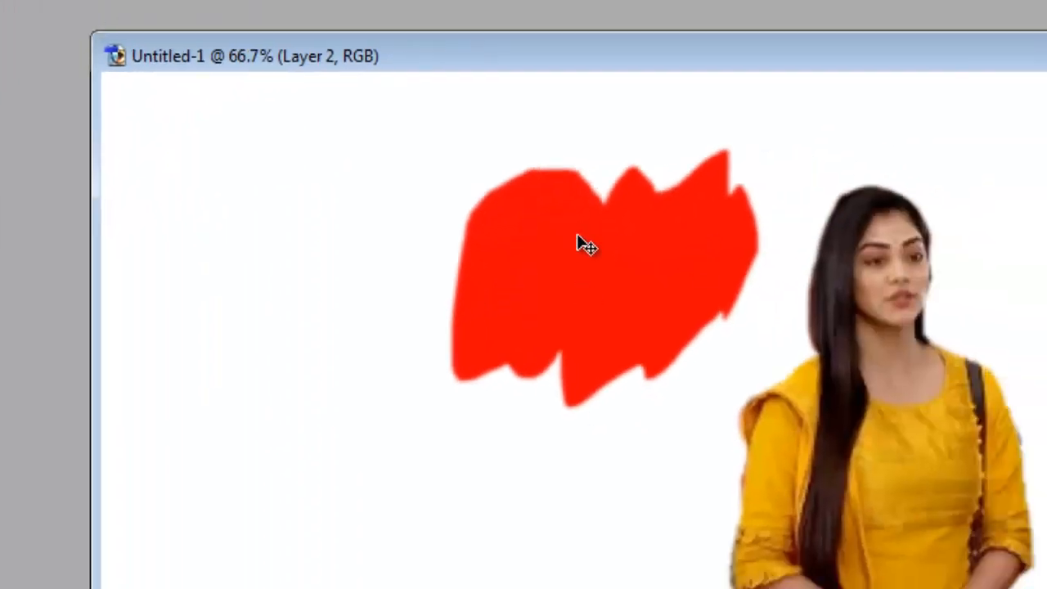
# Start a text line on the red shape with the font set to Impact and the text colour set to white
pyautogui.press('t')
pyautogui.click(525, 317)
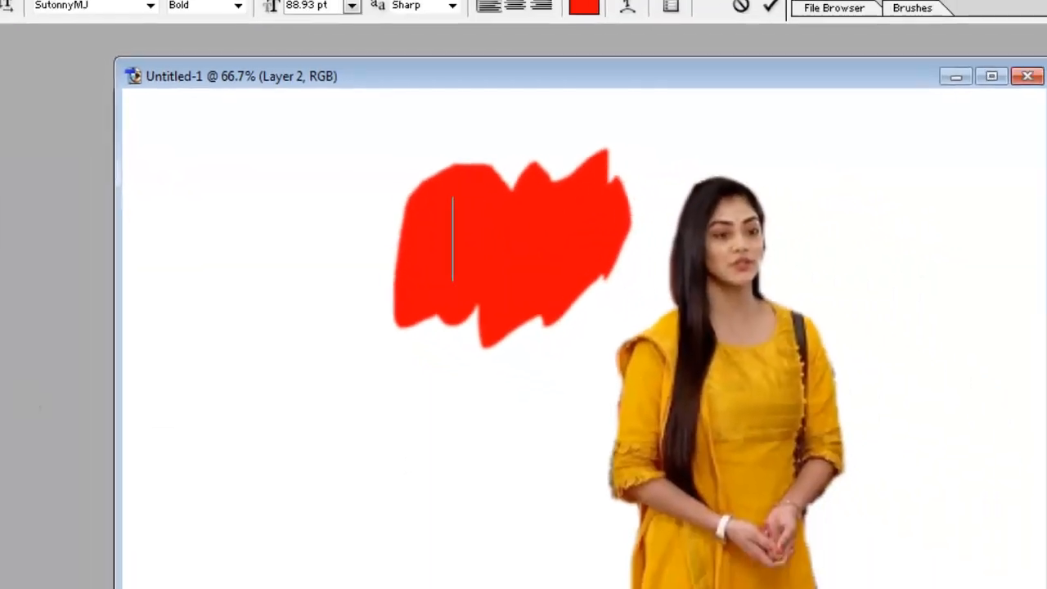
pyautogui.click(138, 49)
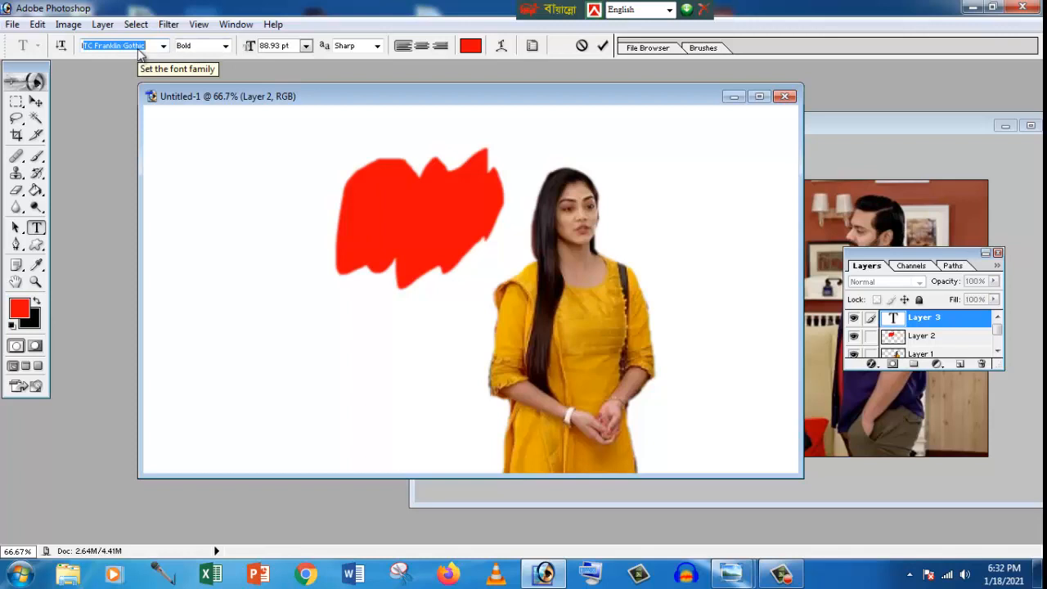
pyautogui.write('Impact')
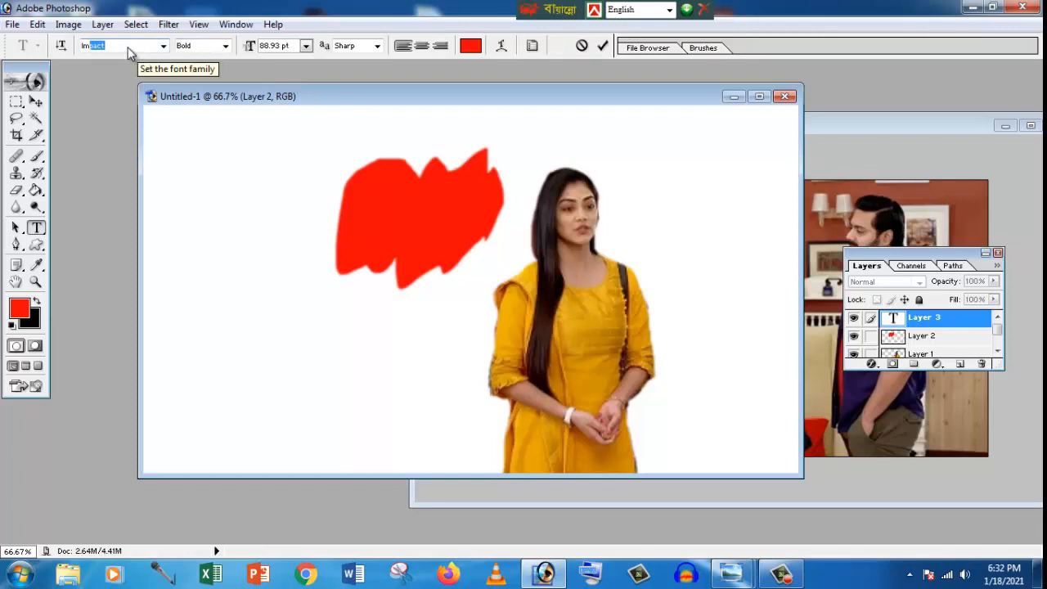
pyautogui.click(470, 45)
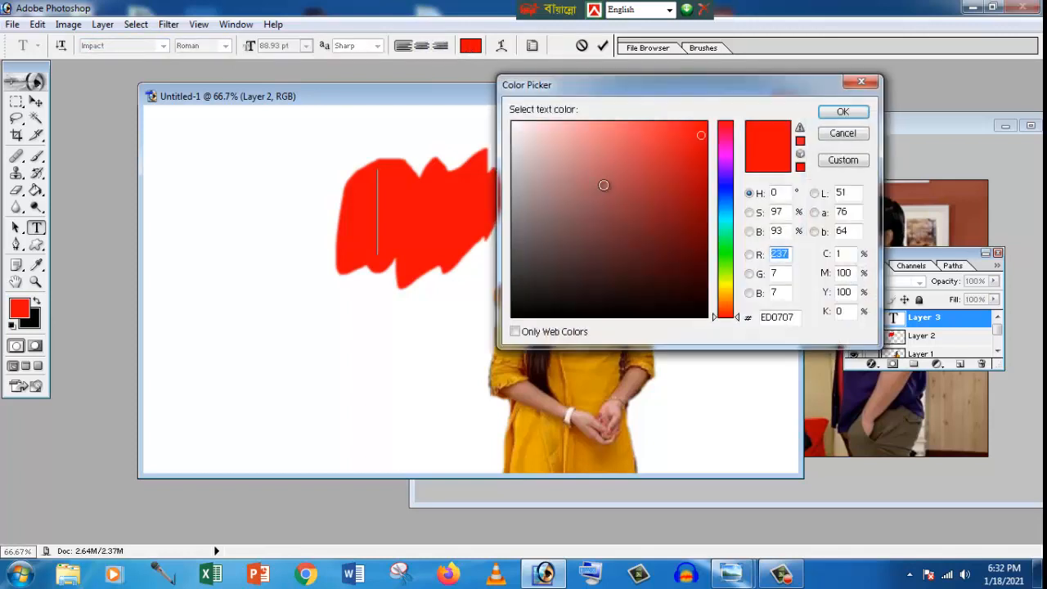
pyautogui.click(516, 125)
pyautogui.click(842, 111)
# Enter the text "50% off" and move it so it fits inside the red shape
pyautogui.write('50')
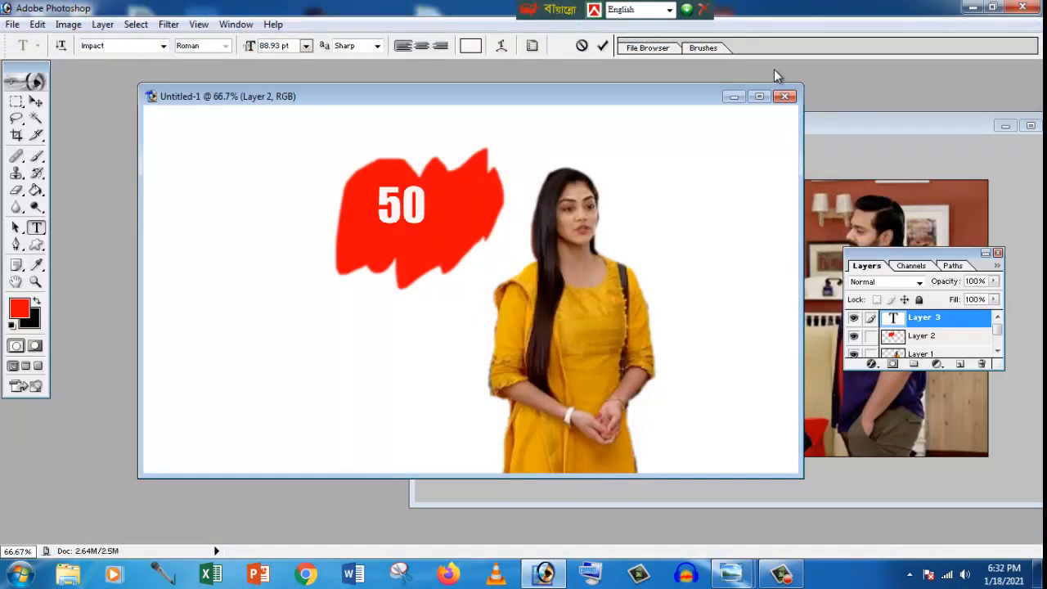
pyautogui.write('% off')
pyautogui.click(35, 102)
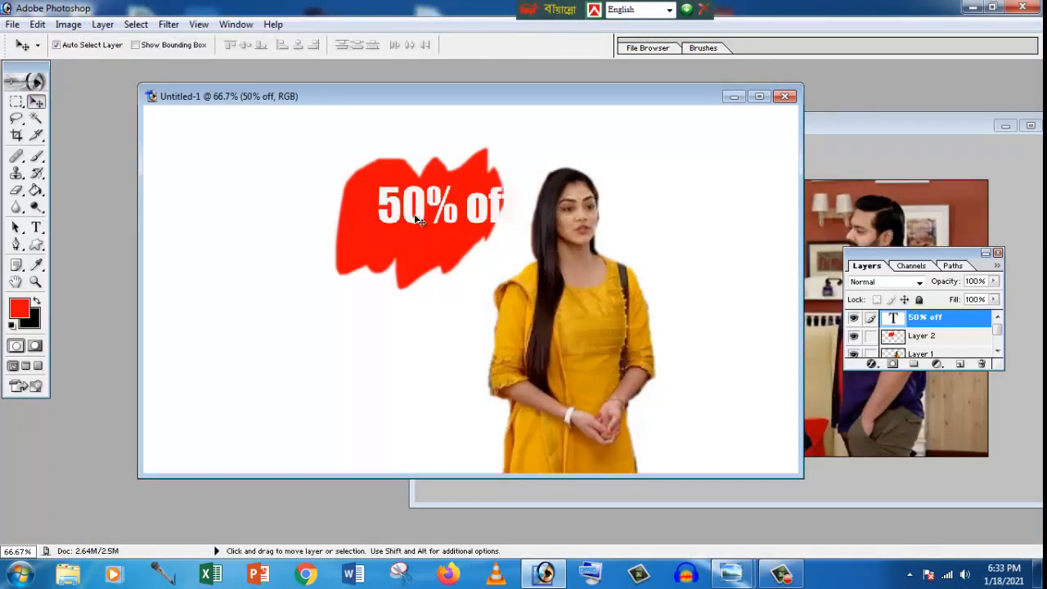
pyautogui.moveTo(418, 219); pyautogui.dragTo(396, 226)
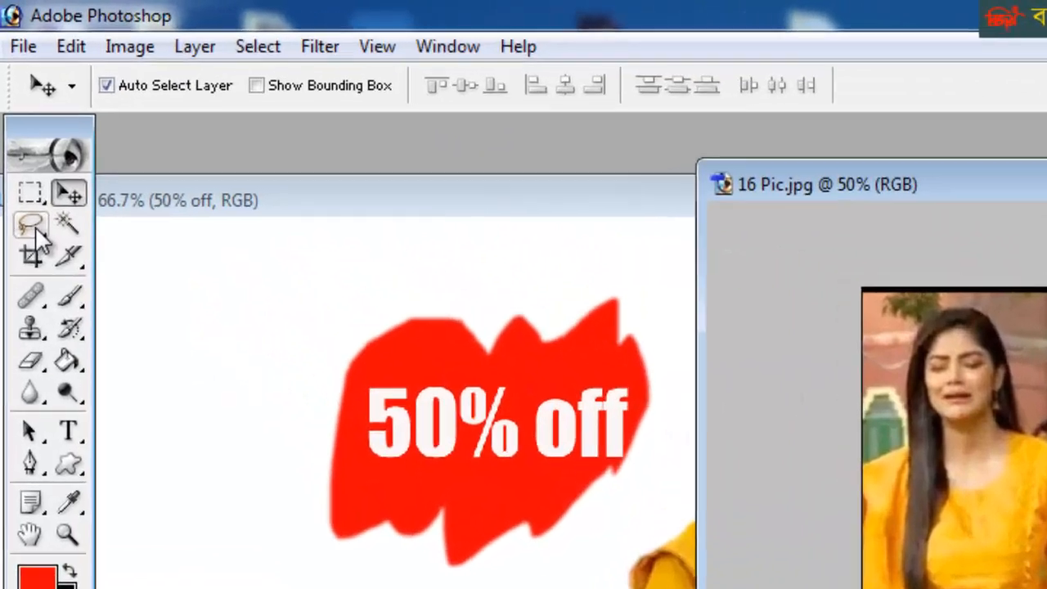
# Draw a slanted four-sided Polygonal Lasso selection around the middle woman in the 16 Pic.jpg photo
pyautogui.click(16, 119)
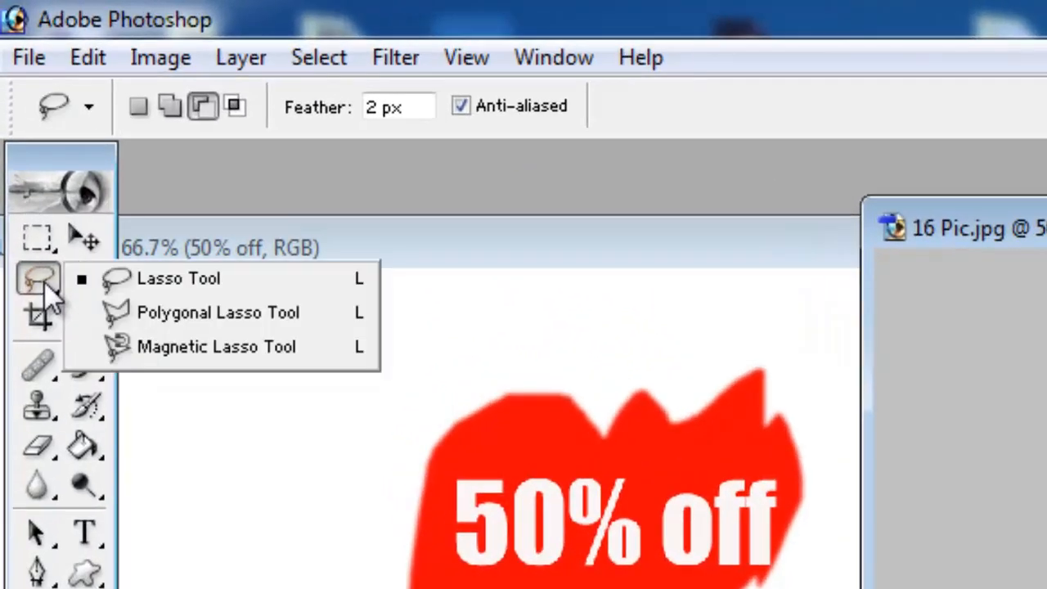
pyautogui.click(207, 319)
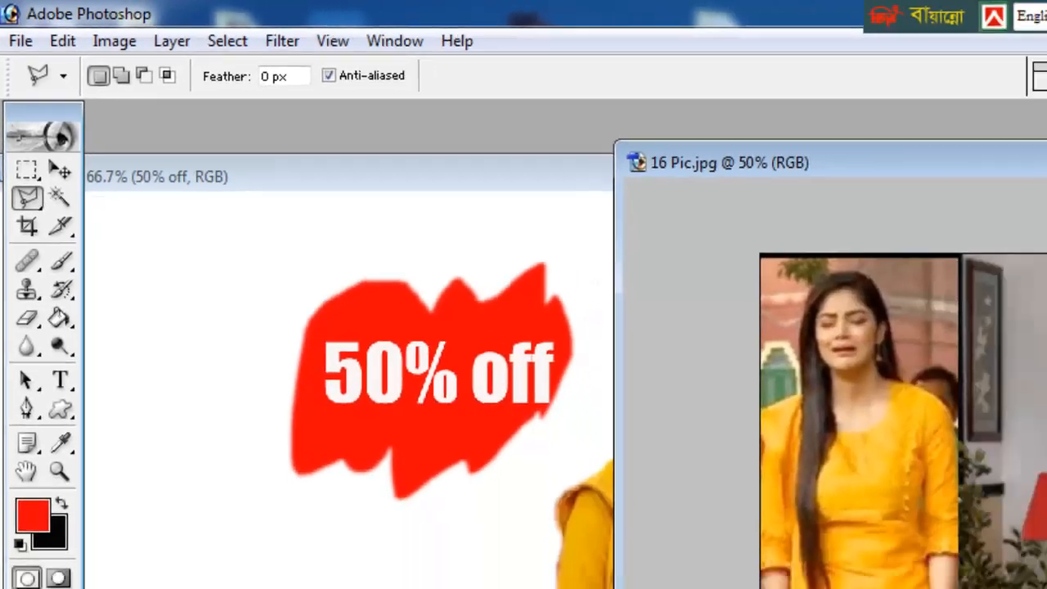
pyautogui.moveTo(707, 98); pyautogui.dragTo(685, 60)
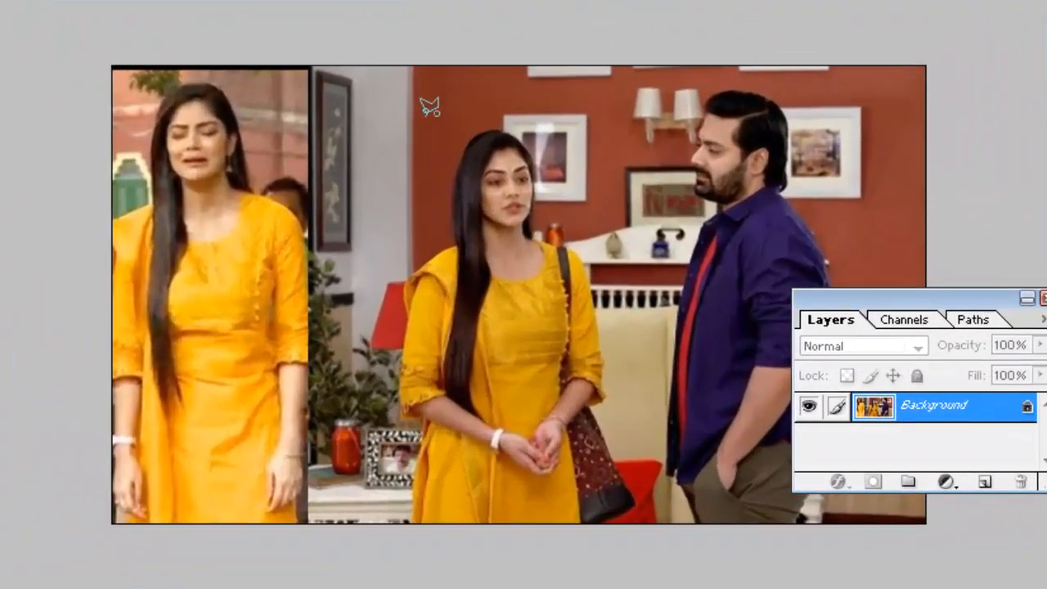
pyautogui.click(424, 117)
pyautogui.click(312, 485)
pyautogui.click(597, 476)
pyautogui.click(676, 113)
pyautogui.click(425, 118)
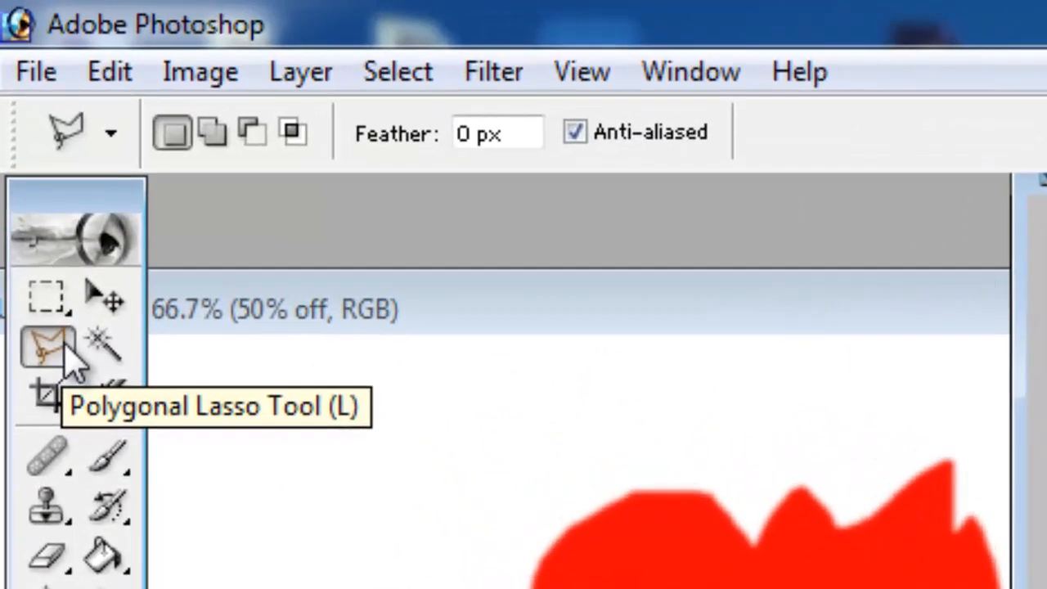
# Copy the polygonal selection into the Untitled-1 document with the Move tool, and maximize that document's window
pyautogui.click(109, 304)
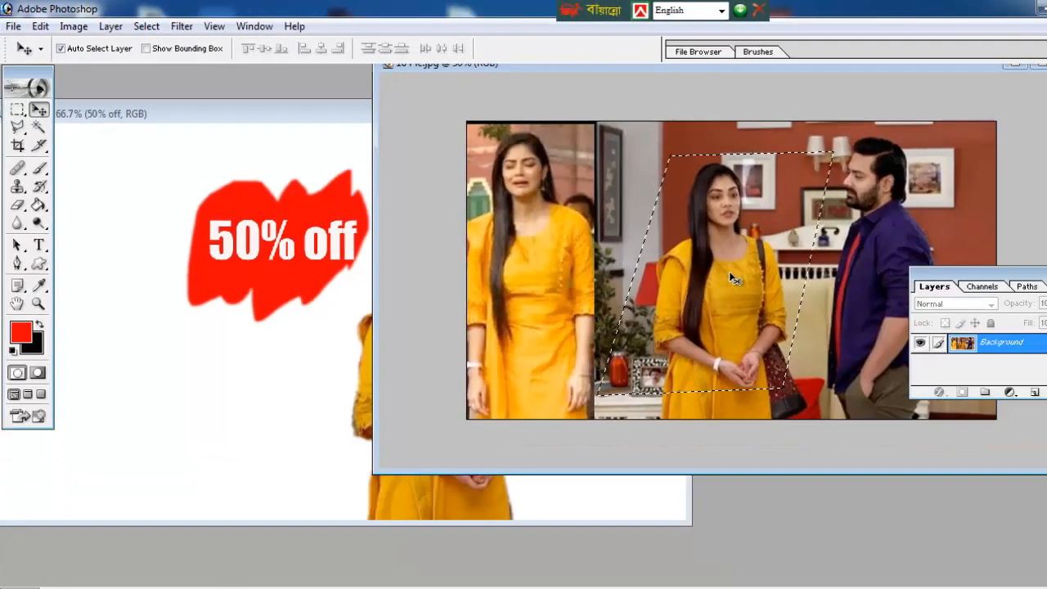
pyautogui.moveTo(736, 270); pyautogui.dragTo(228, 331)
pyautogui.hotkey('ctrl', 'z')
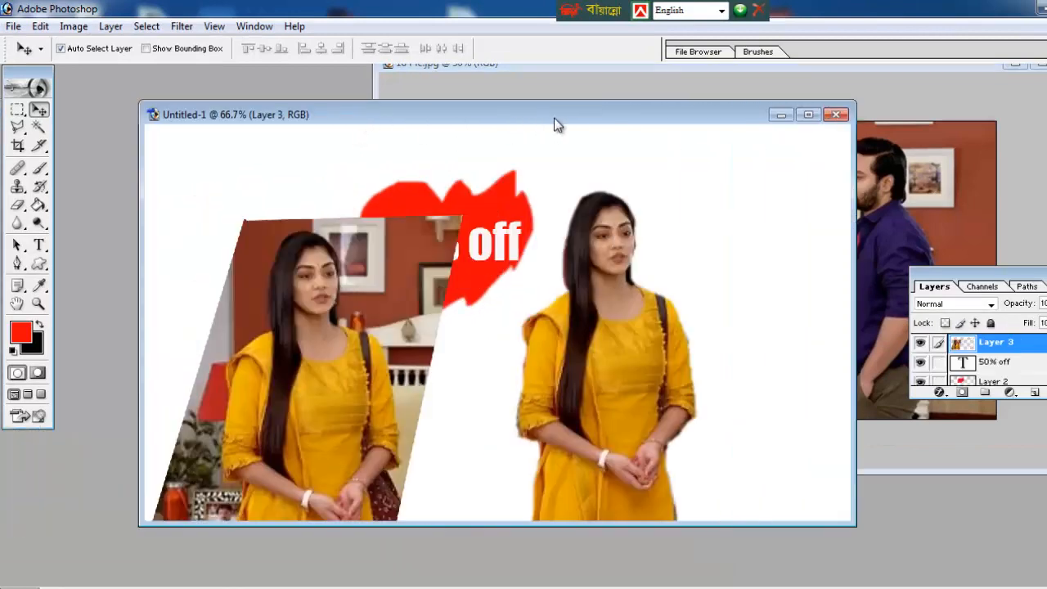
pyautogui.moveTo(364, 114); pyautogui.dragTo(564, 111)
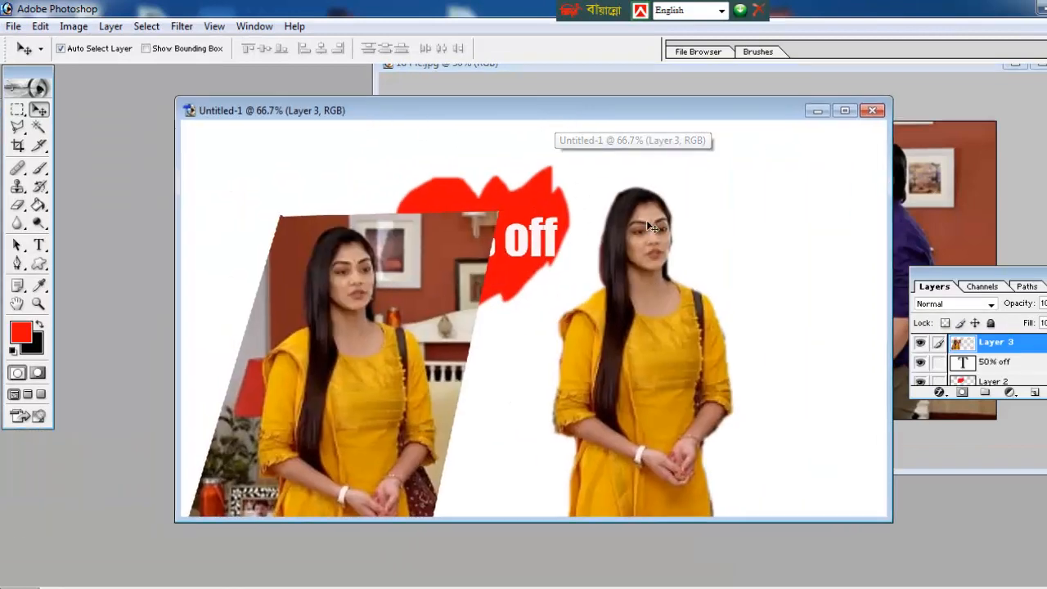
pyautogui.click(845, 110)
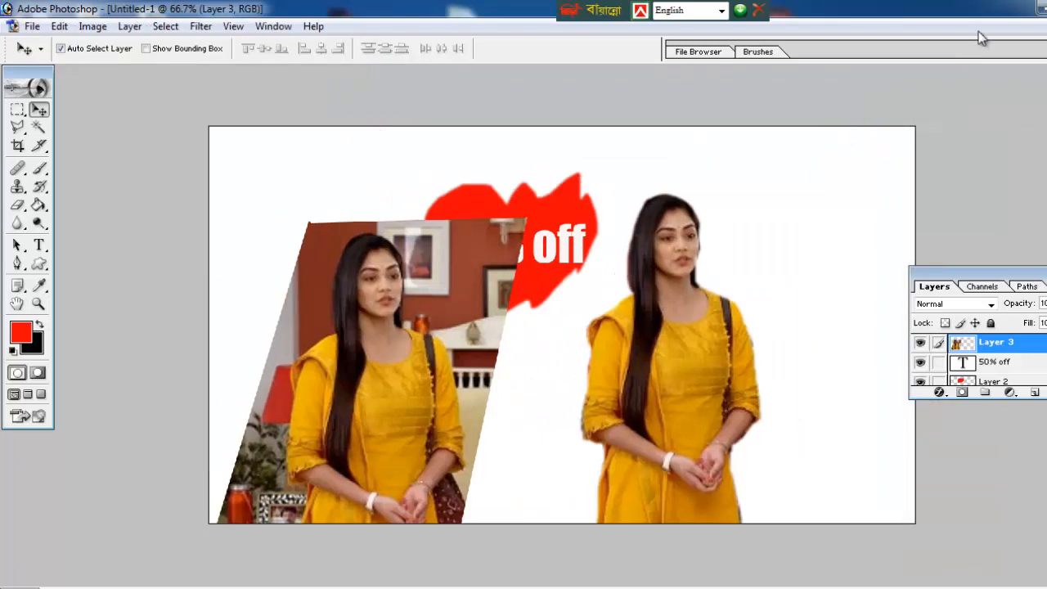
# Scale the slanted picture to 39.9% and place it in the upper-left area of the canvas, beside the red shape
pyautogui.hotkey('ctrl', 't')
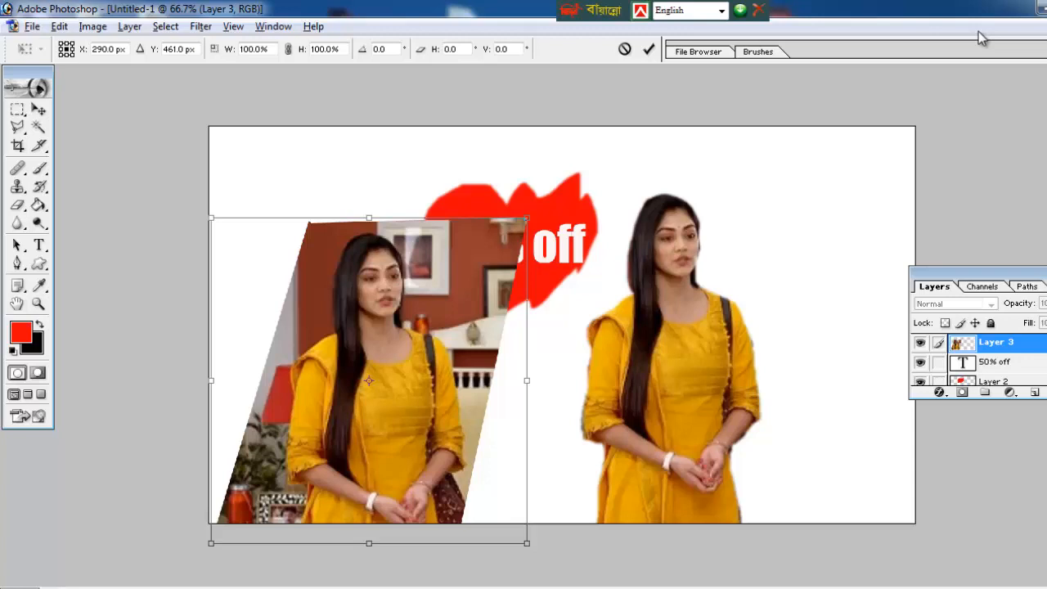
pyautogui.moveTo(527, 218); pyautogui.dragTo(432, 315)
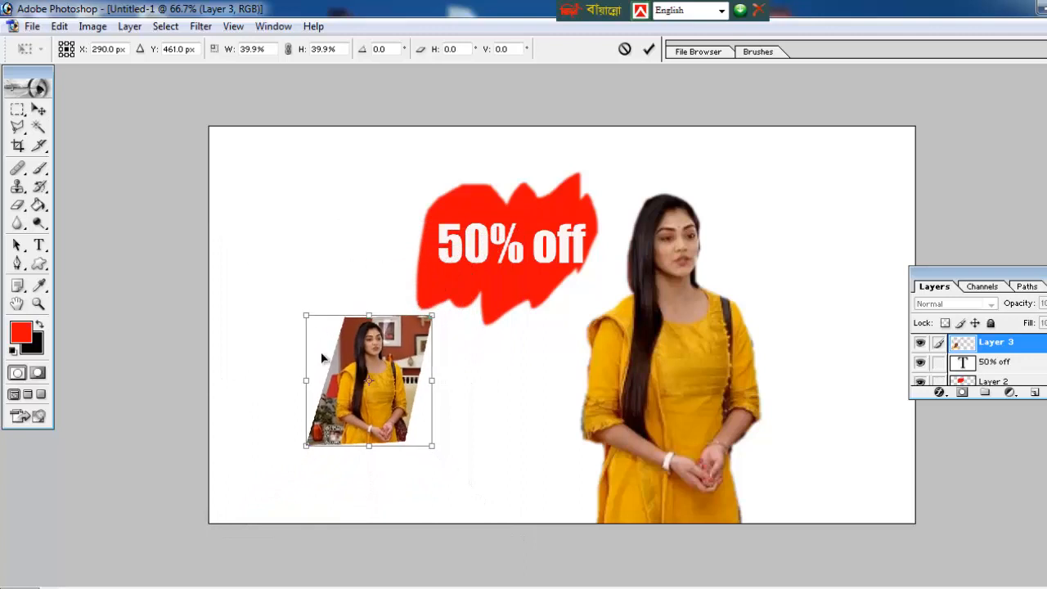
pyautogui.moveTo(368, 380); pyautogui.dragTo(341, 228)
pyautogui.press('Return')
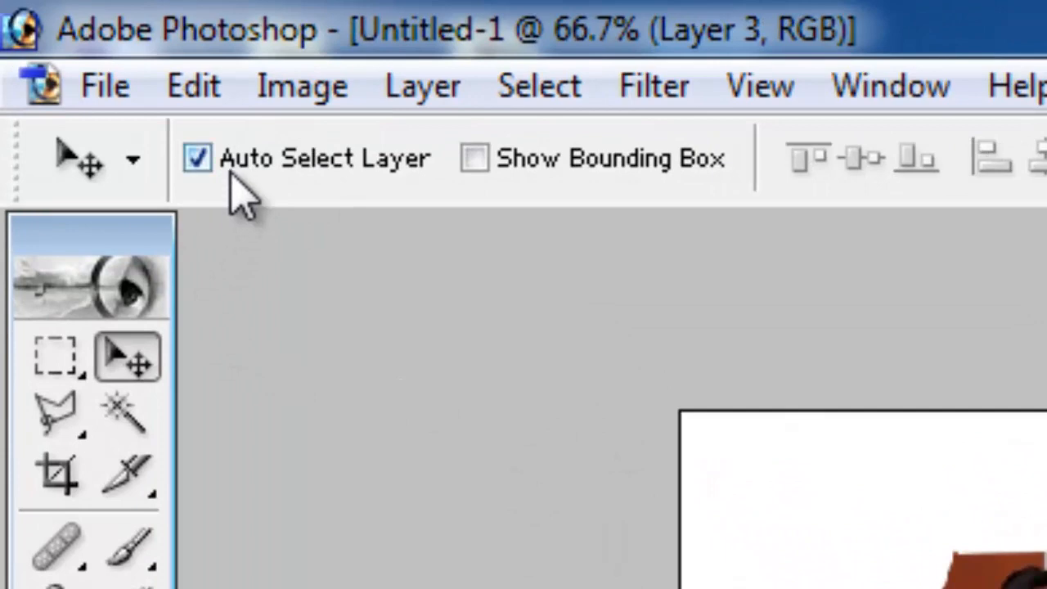
# With Auto Select Layer enabled, move the slanted picture down a little and the cut-out woman toward the canvas's right edge
pyautogui.click(61, 50)
pyautogui.click(214, 162)
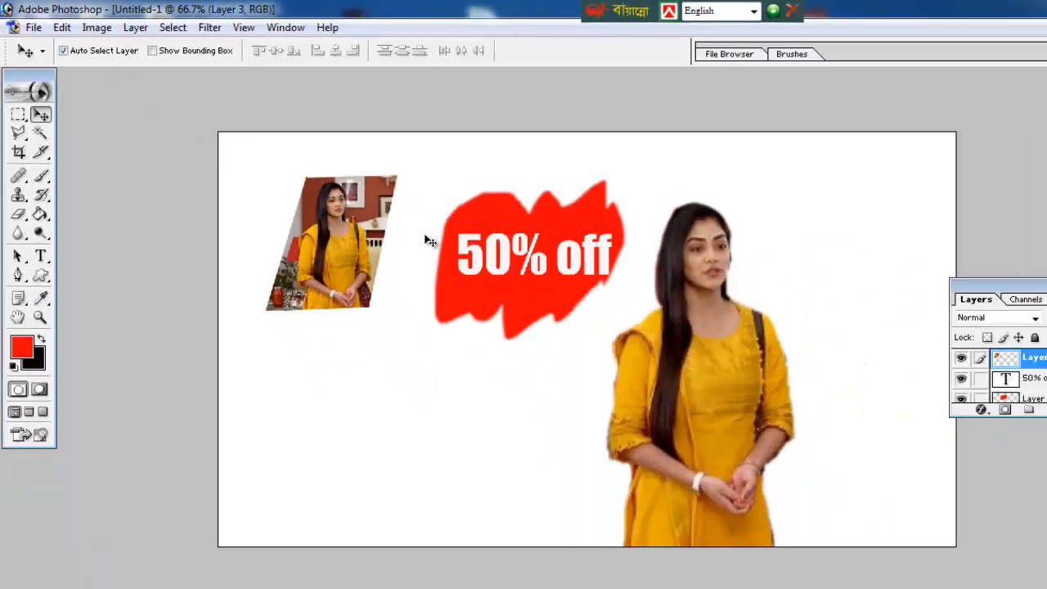
pyautogui.moveTo(323, 227); pyautogui.dragTo(343, 310)
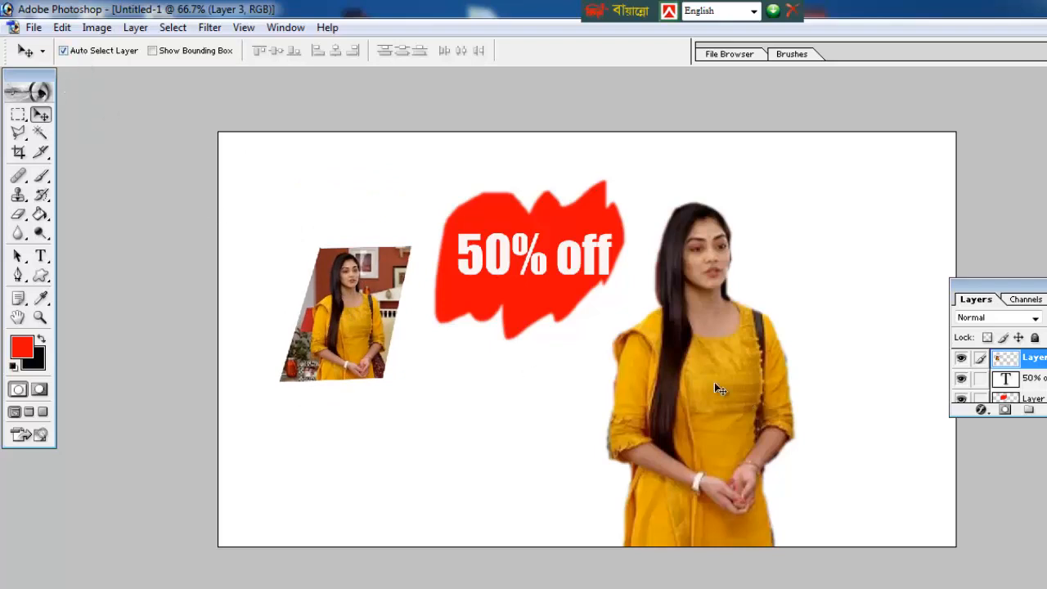
pyautogui.moveTo(714, 382); pyautogui.dragTo(850, 367)
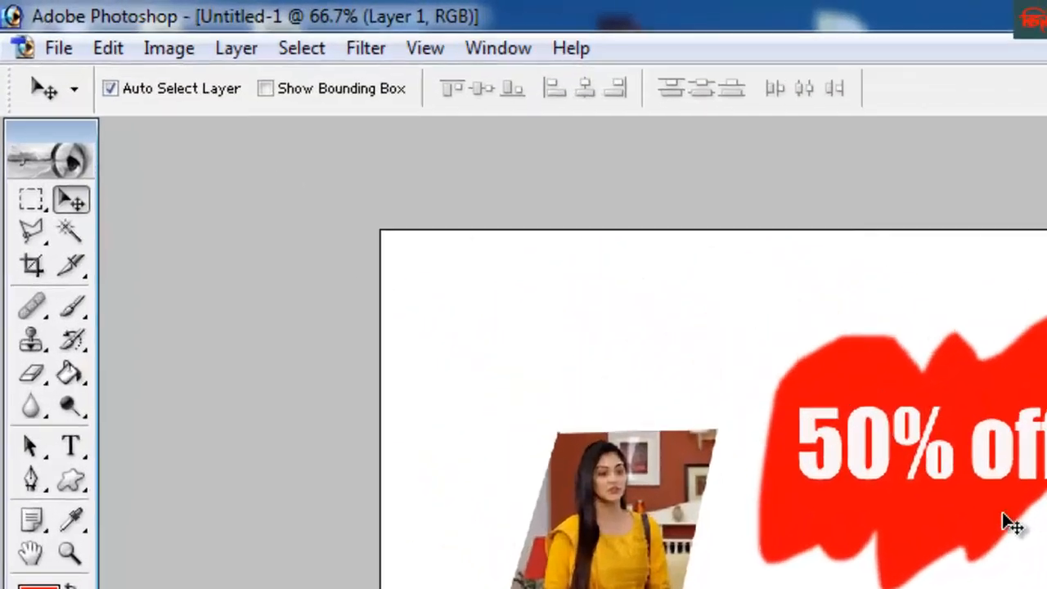
# Move the red shape and the "50% off" text closer to the cut-out woman, and turn on Show Bounding Box
pyautogui.click(576, 296)
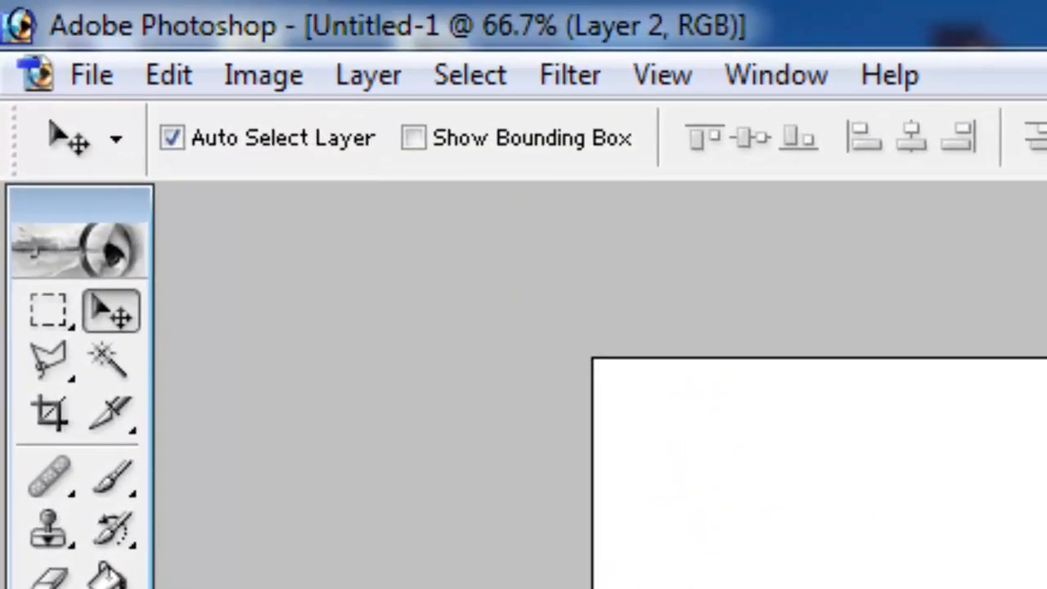
pyautogui.click(699, 388)
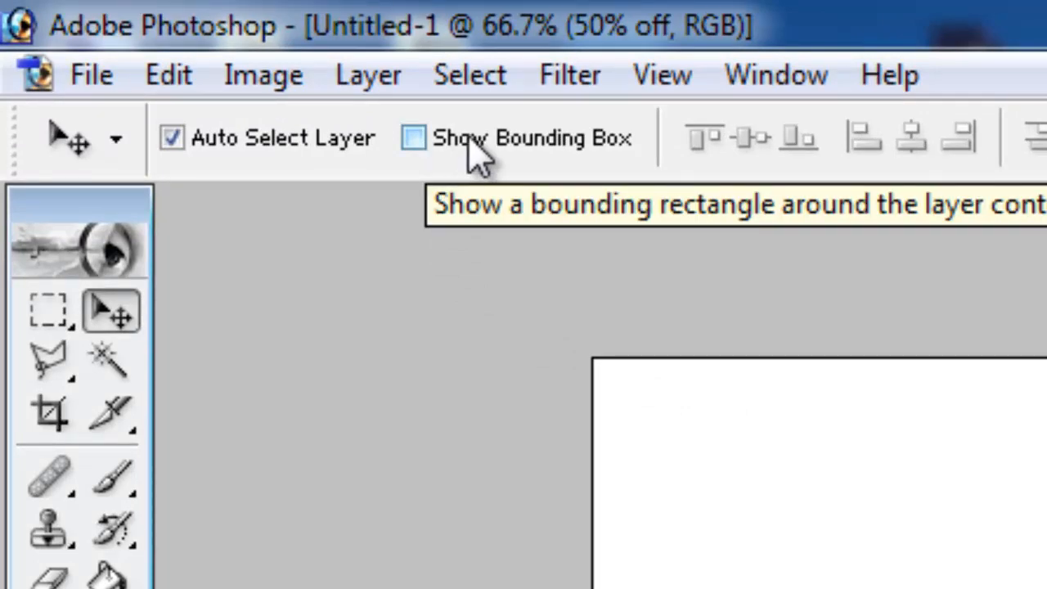
pyautogui.click(416, 139)
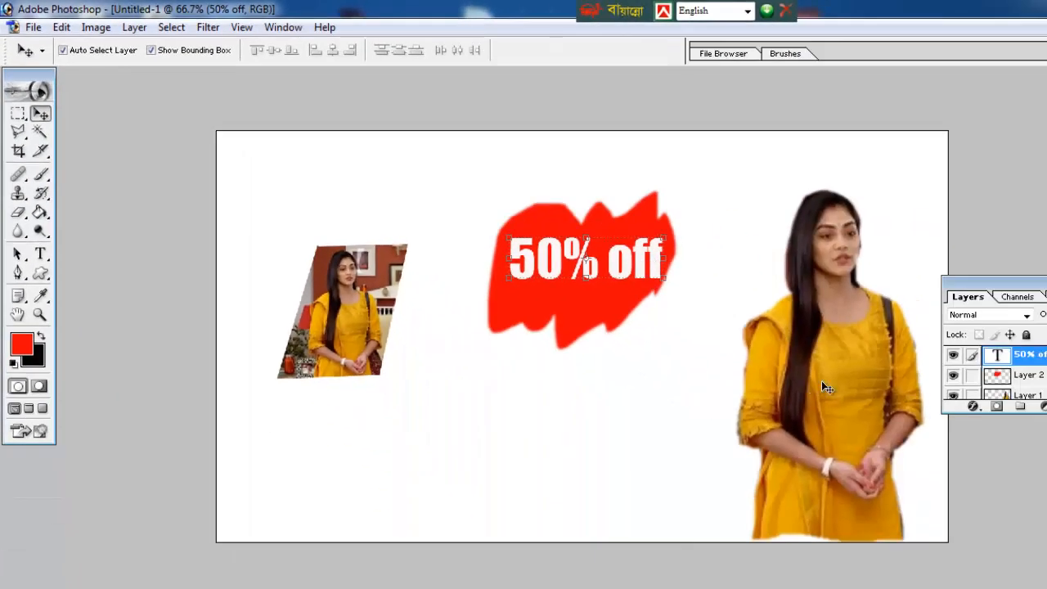
# Turn off Show Bounding Box and move the cut-out woman slightly up and toward the red shape
pyautogui.click(820, 380)
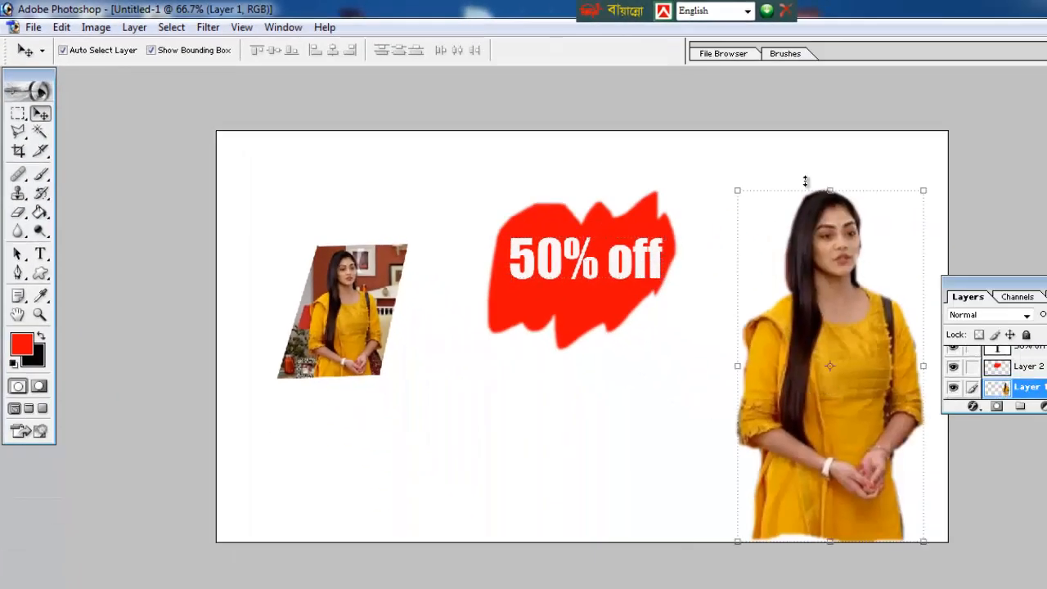
pyautogui.moveTo(820, 367)
pyautogui.mouseDown()
pyautogui.moveTo(779, 359)
pyautogui.moveTo(814, 338)
pyautogui.moveTo(816, 347)
pyautogui.mouseUp()
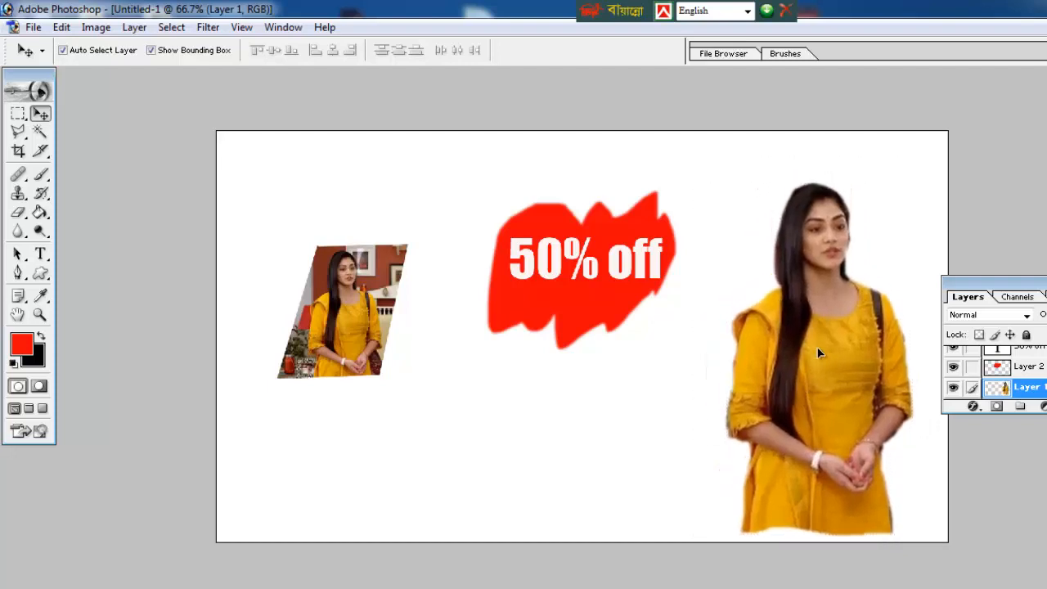
pyautogui.click(162, 54)
pyautogui.moveTo(837, 425); pyautogui.dragTo(816, 415)
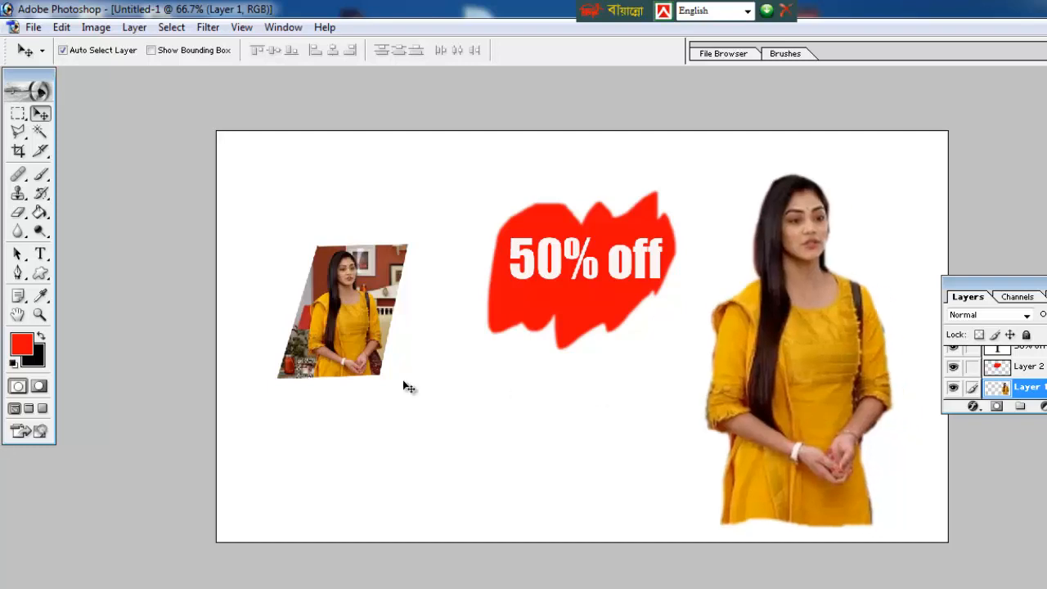
# Enlarge the slanted picture of the woman to about 151.7% and place it directly below the red "50% off" shape
pyautogui.moveTo(311, 312); pyautogui.dragTo(334, 344)
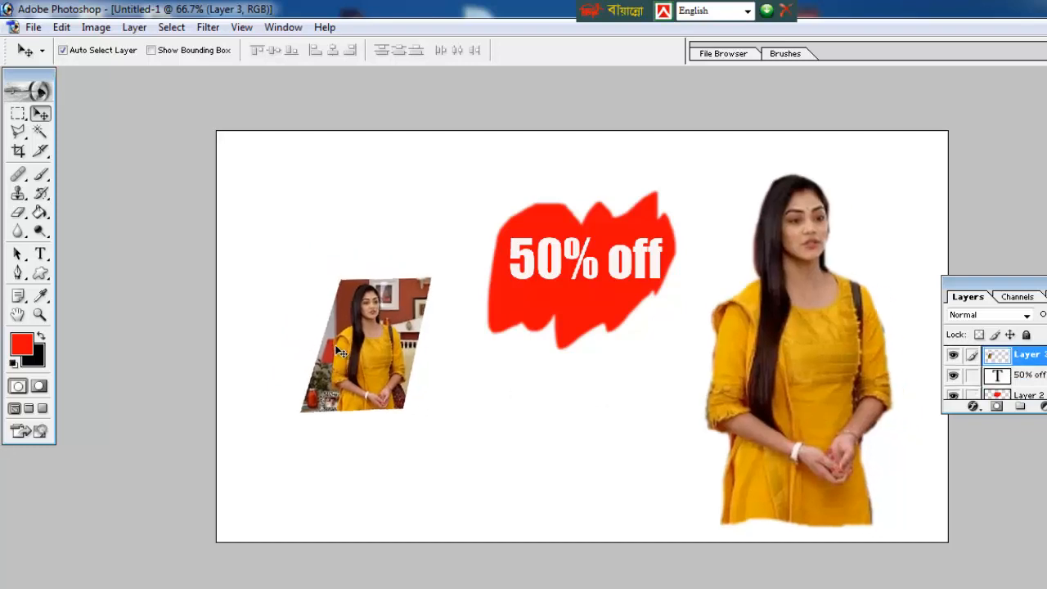
pyautogui.hotkey('ctrl', 't')
pyautogui.moveTo(418, 414); pyautogui.dragTo(480, 500)
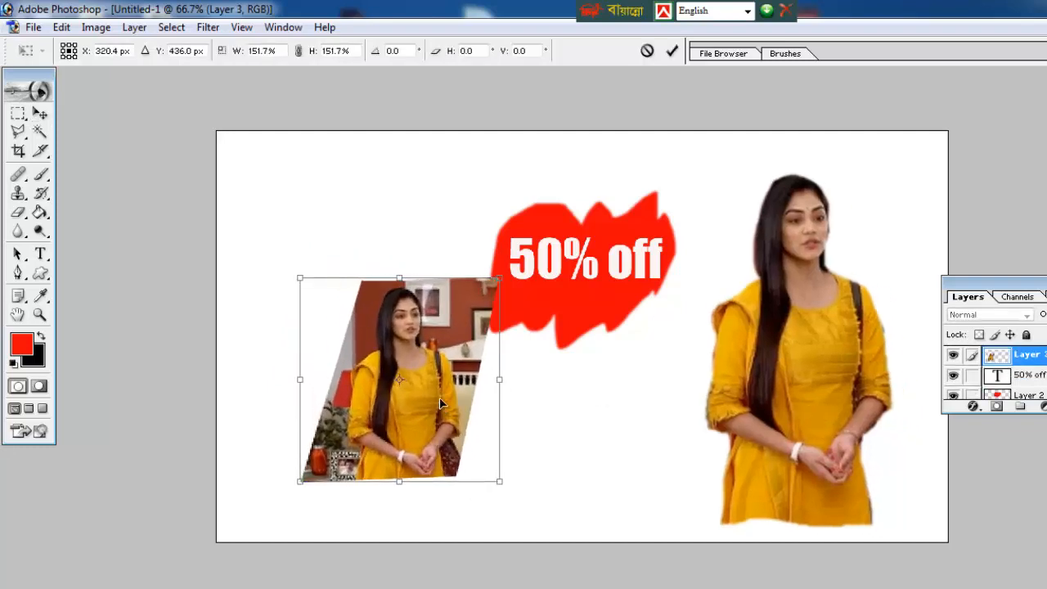
pyautogui.moveTo(444, 386); pyautogui.dragTo(534, 424)
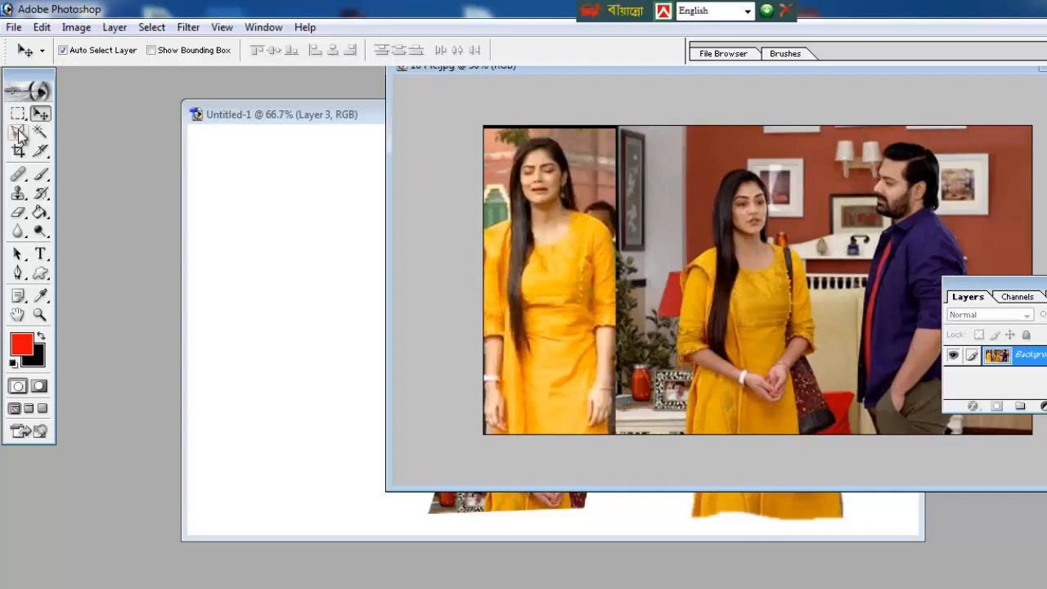
# In 16 Pic.jpg, outline the man with a slanted four-sided Polygonal Lasso selection
pyautogui.moveTo(20, 136); pyautogui.dragTo(103, 156)
pyautogui.click(859, 140)
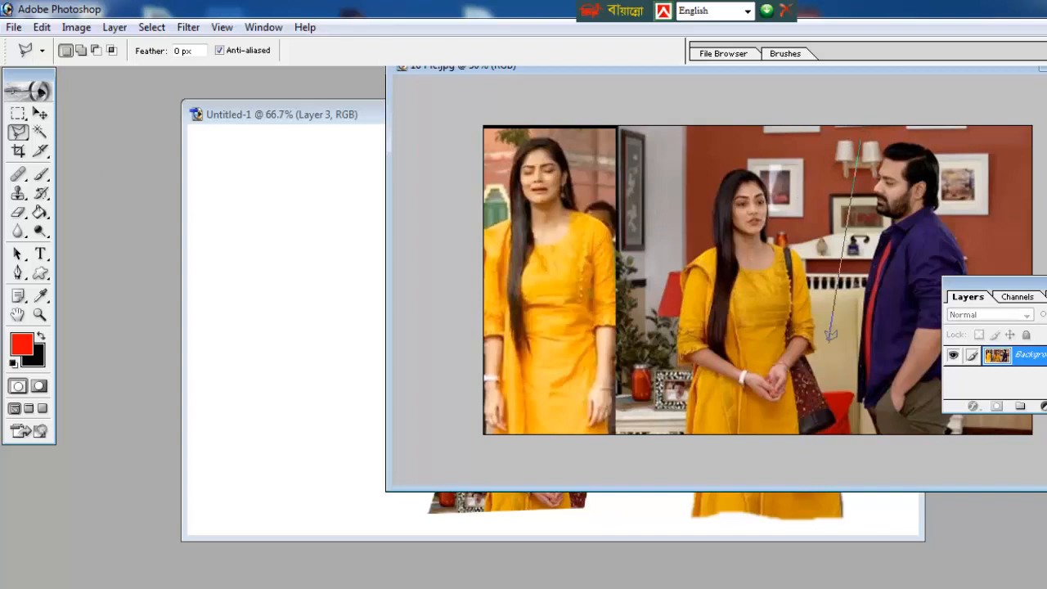
pyautogui.click(824, 360)
pyautogui.click(999, 358)
pyautogui.click(1019, 149)
pyautogui.click(859, 141)
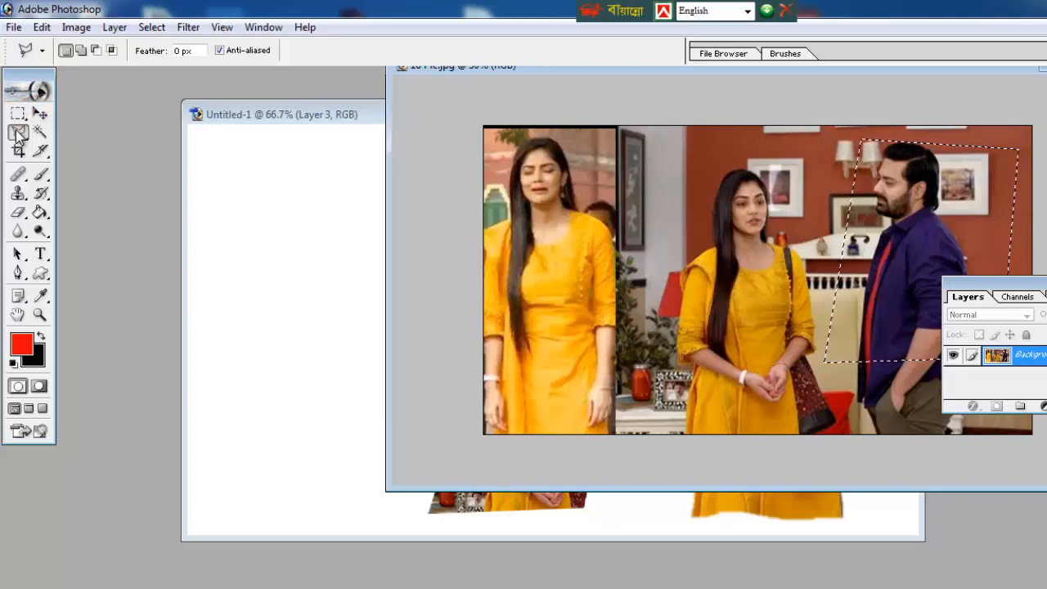
# Copy the man's selection into Untitled-1, scale it to 63.8% and place it beside the woman's slanted picture
pyautogui.click(40, 113)
pyautogui.moveTo(905, 254)
pyautogui.mouseDown()
pyautogui.moveTo(736, 278)
pyautogui.moveTo(347, 293)
pyautogui.moveTo(377, 337)
pyautogui.mouseUp()
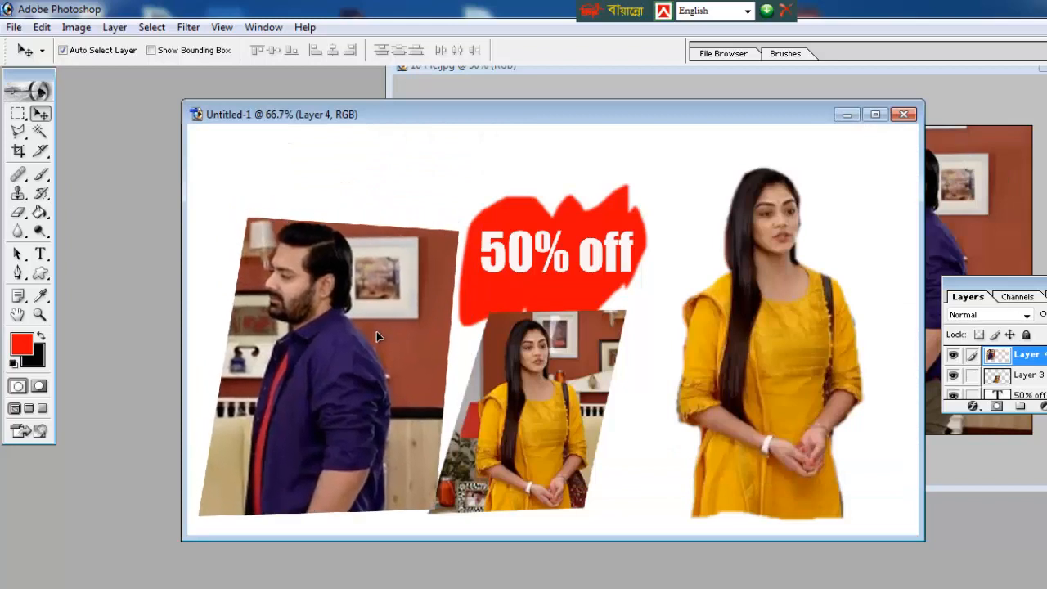
pyautogui.hotkey('ctrl', 't')
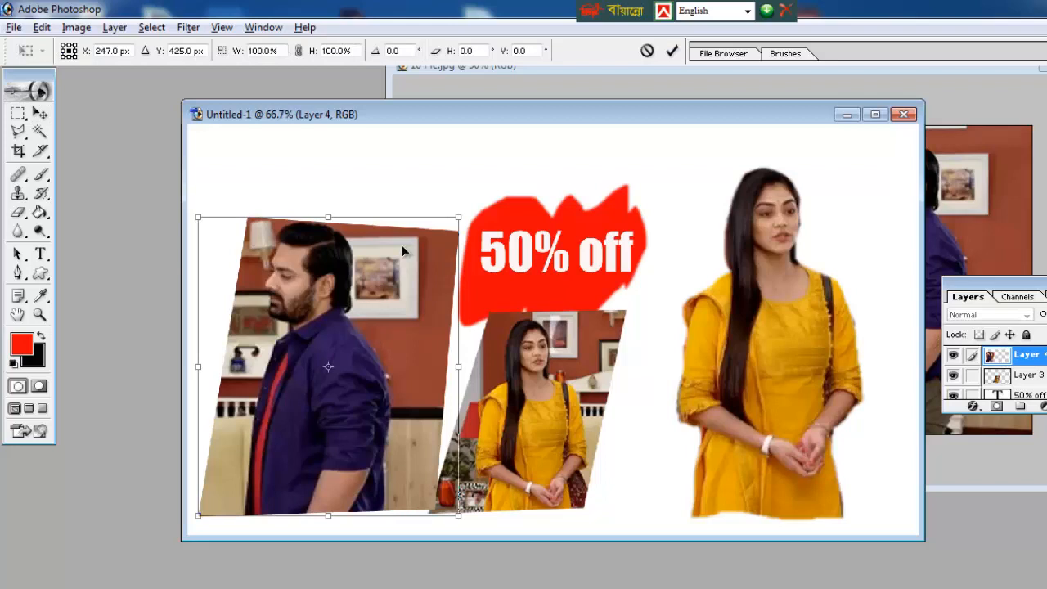
pyautogui.moveTo(460, 218); pyautogui.dragTo(413, 273)
pyautogui.moveTo(358, 418); pyautogui.dragTo(393, 474)
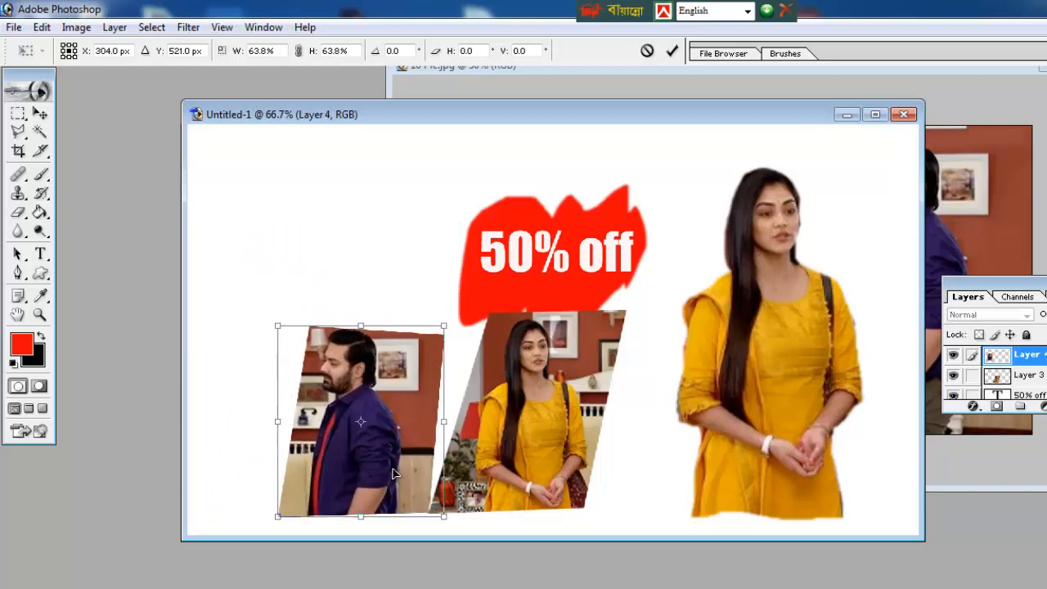
pyautogui.press('Return')
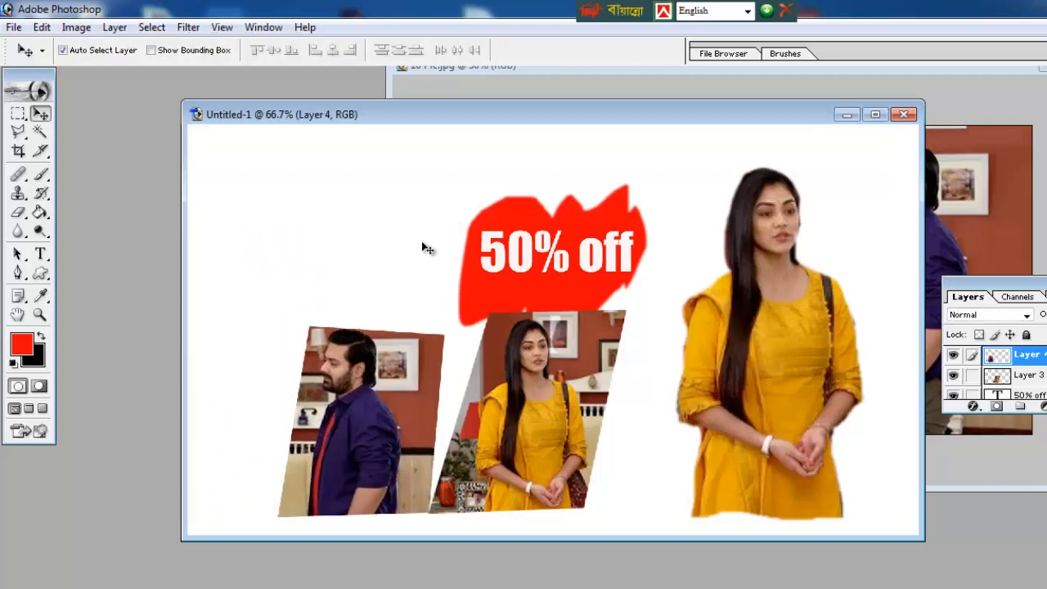
# Add a new empty layer directly above the Background layer in Untitled-1
pyautogui.click(412, 239)
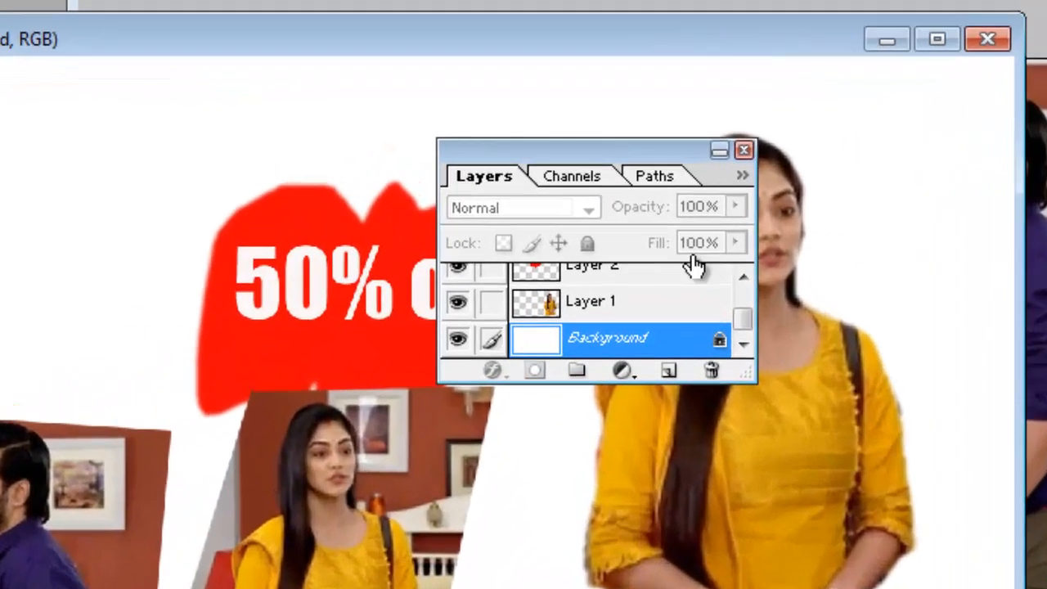
pyautogui.click(667, 371)
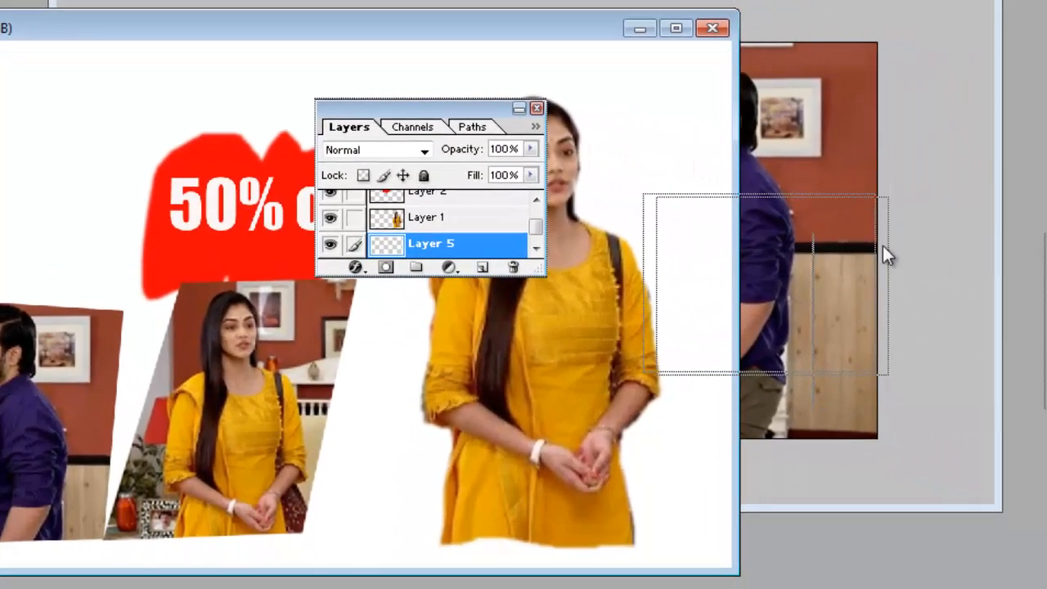
pyautogui.moveTo(882, 246); pyautogui.dragTo(878, 247)
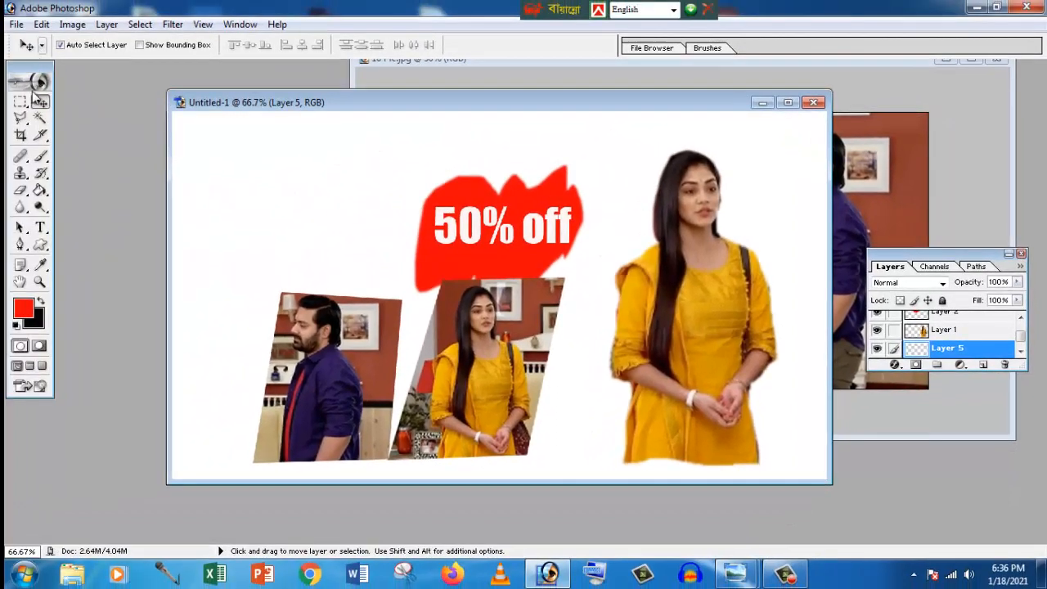
pyautogui.moveTo(229, 96); pyautogui.dragTo(220, 95)
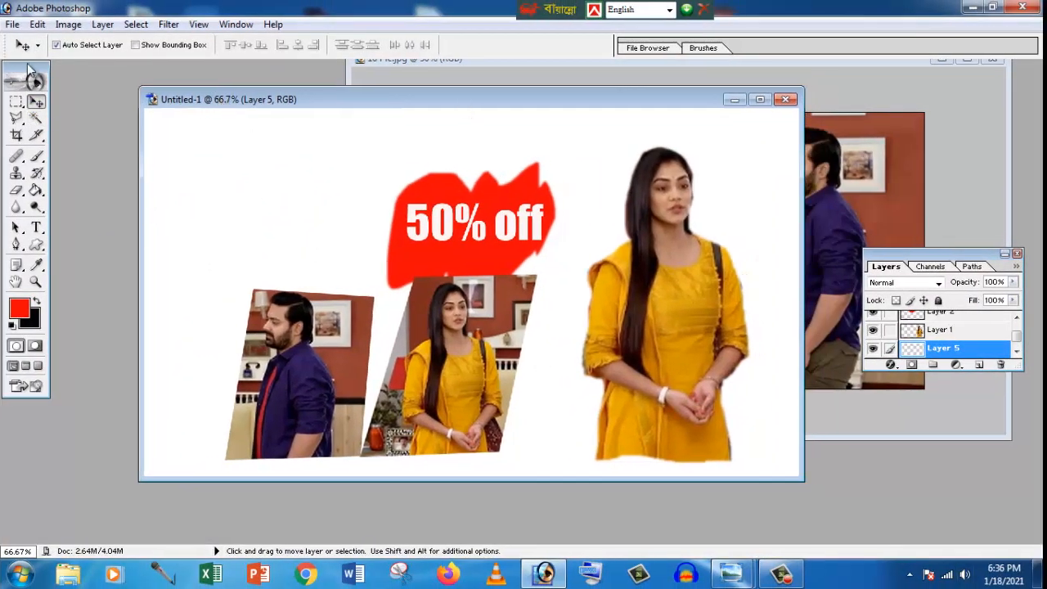
# Draw a Polygonal Lasso selection shaped like a wide banner with a slanted left end, above the man's picture
pyautogui.click(15, 118)
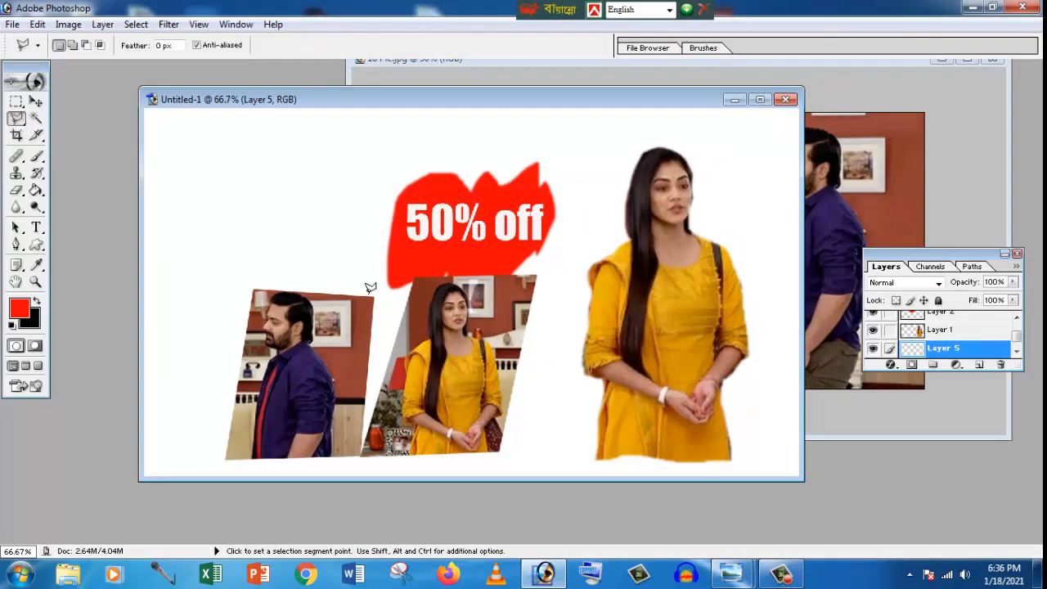
pyautogui.click(203, 185)
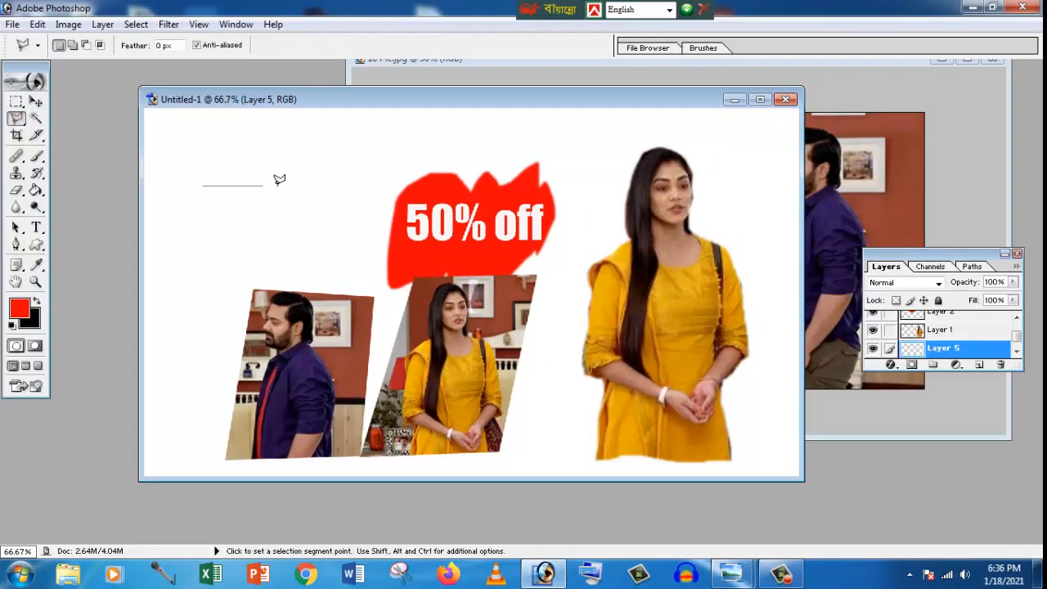
pyautogui.click(358, 186)
pyautogui.click(358, 231)
pyautogui.click(202, 184)
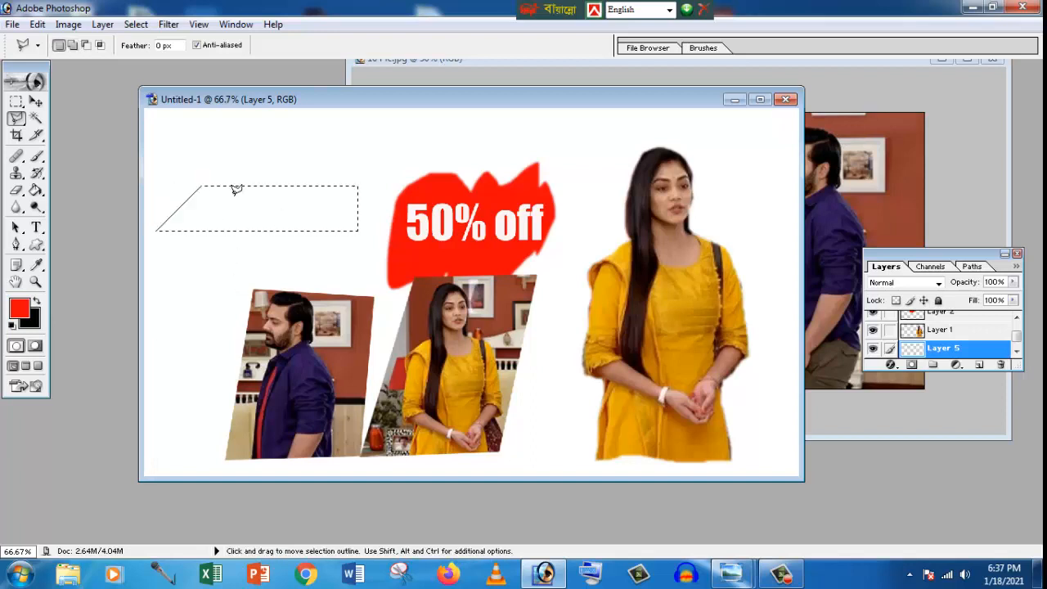
# Set the foreground color to black, fill the banner selection with the Paint Bucket, and deselect
pyautogui.click(19, 307)
pyautogui.click(515, 315)
pyautogui.click(847, 111)
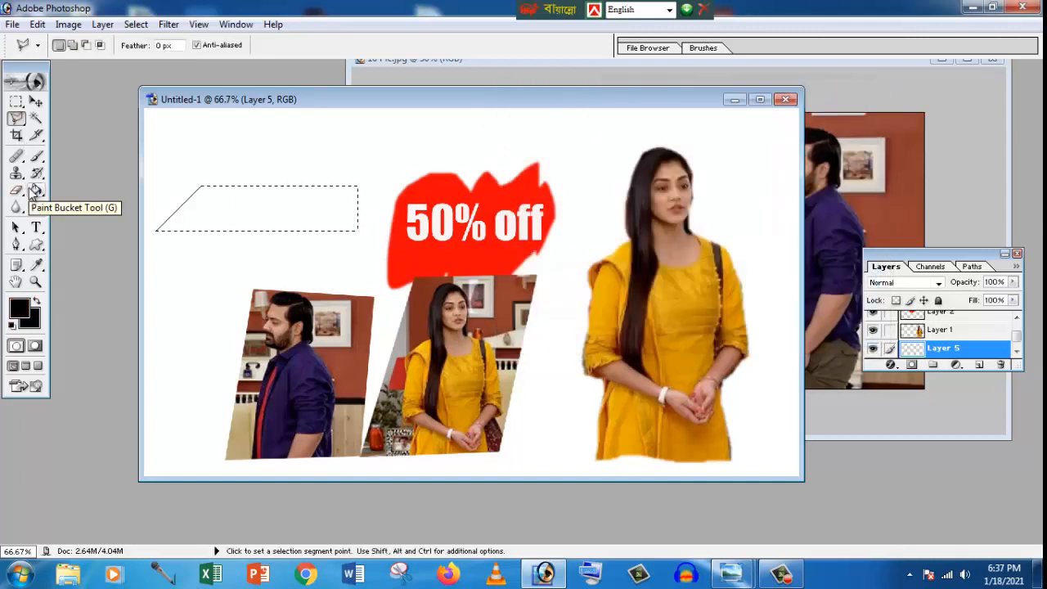
pyautogui.click(35, 190)
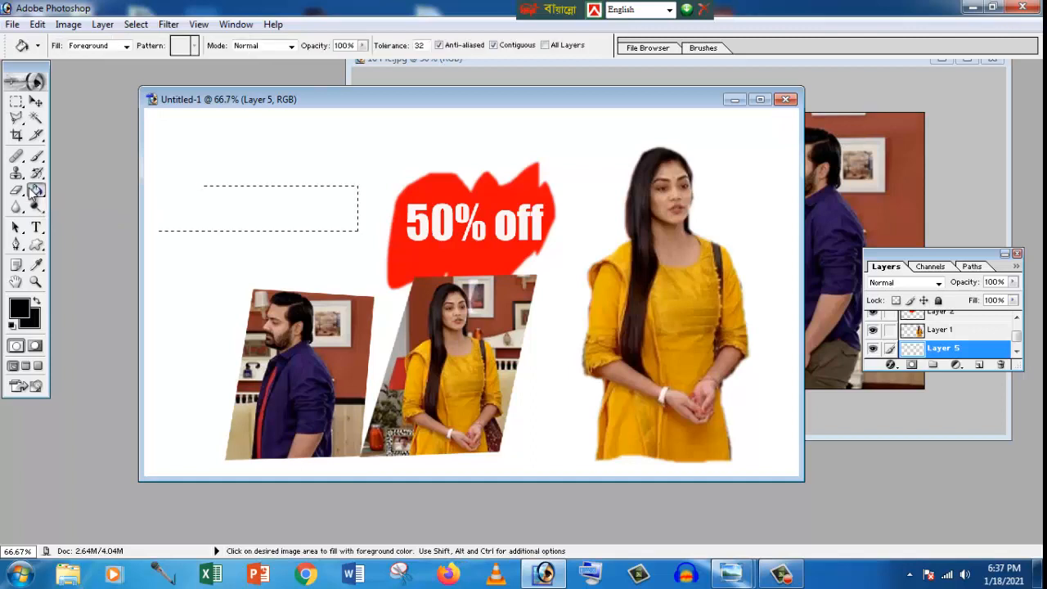
pyautogui.click(243, 209)
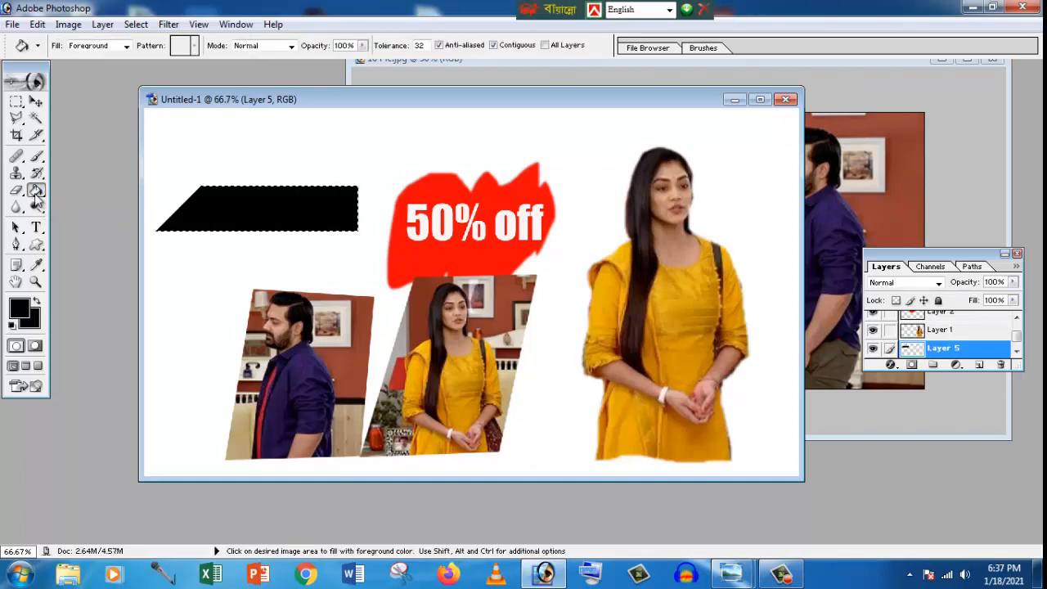
pyautogui.click(38, 102)
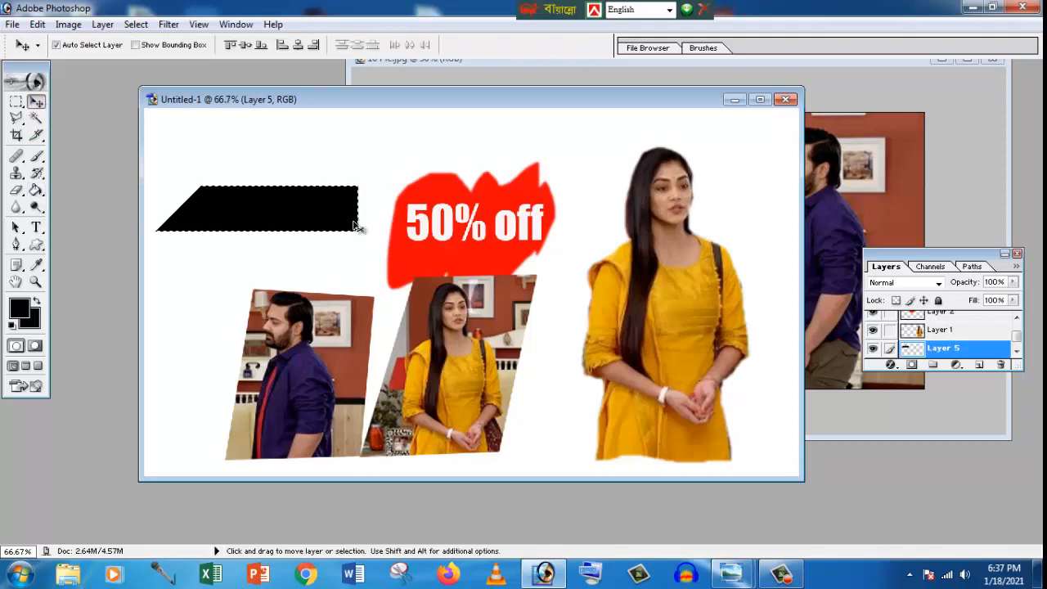
pyautogui.hotkey('ctrl', 'd')
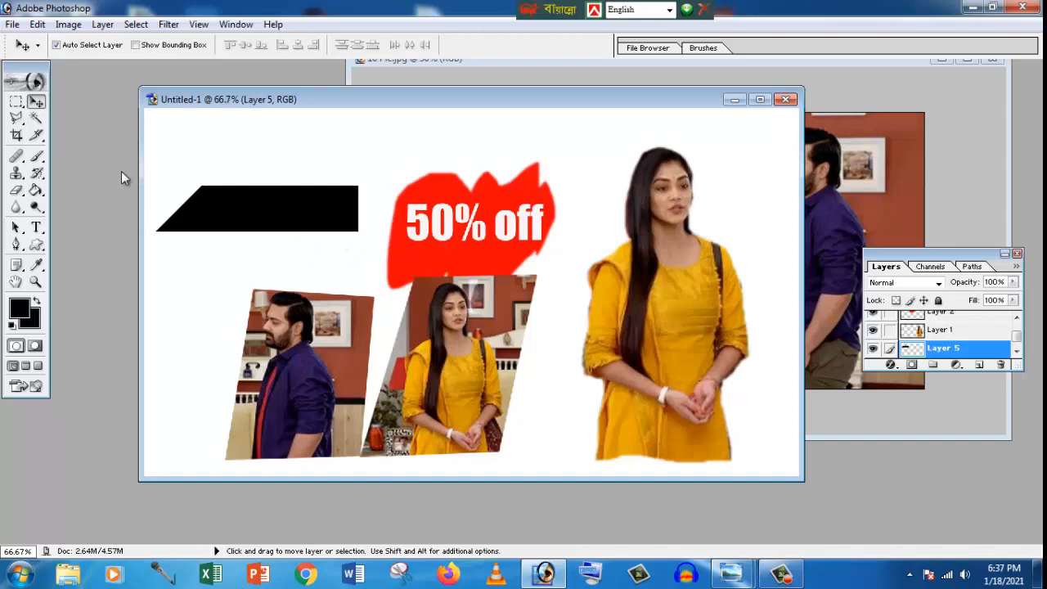
# Select a small triangle beneath the right end of the black banner with the Polygonal Lasso tool
pyautogui.click(16, 117)
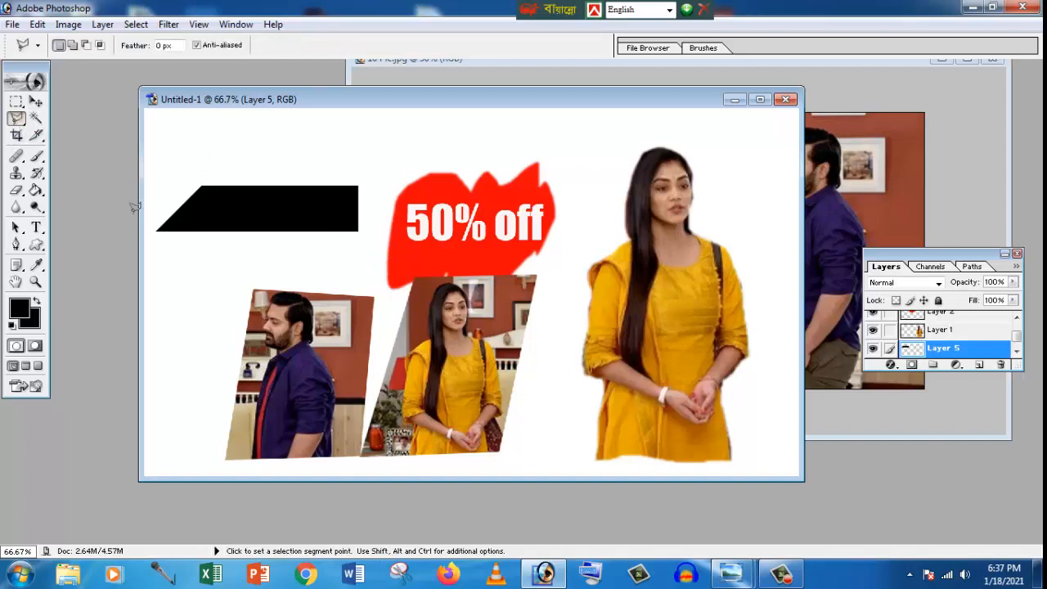
pyautogui.click(16, 118)
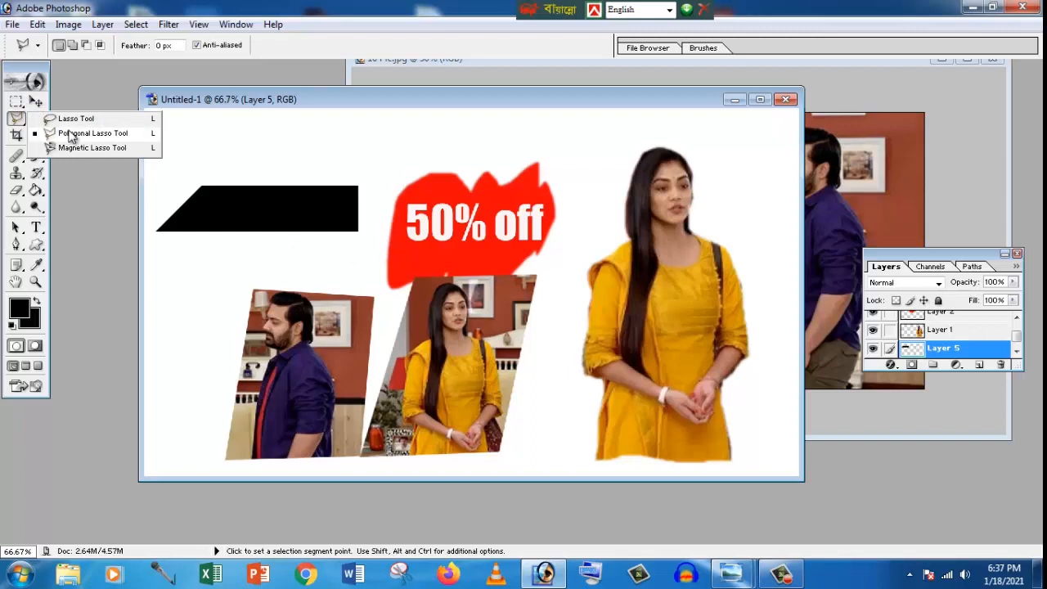
pyautogui.click(69, 133)
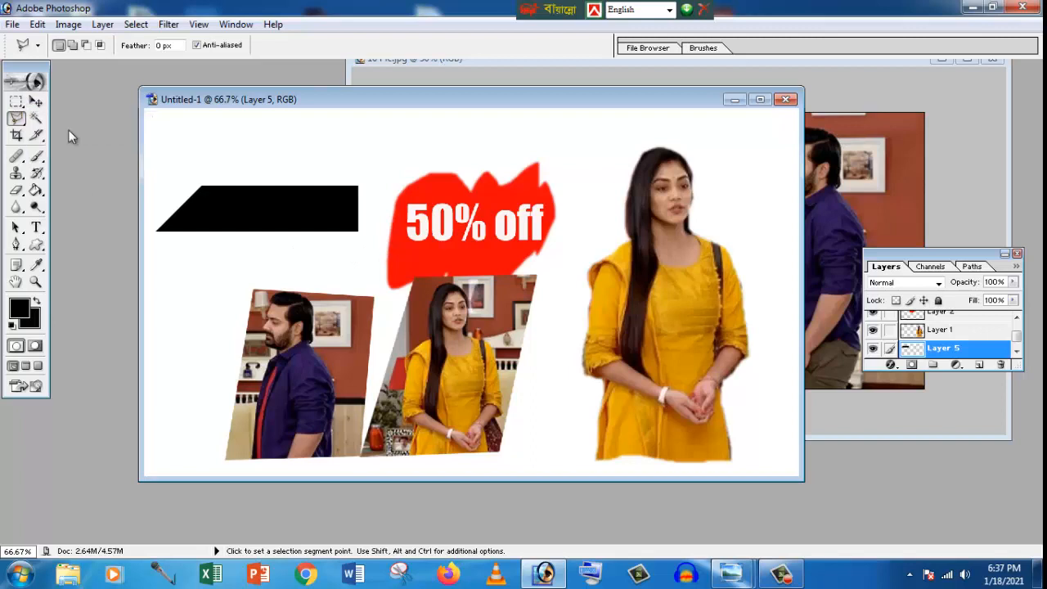
pyautogui.click(358, 231)
pyautogui.click(301, 273)
pyautogui.click(358, 229)
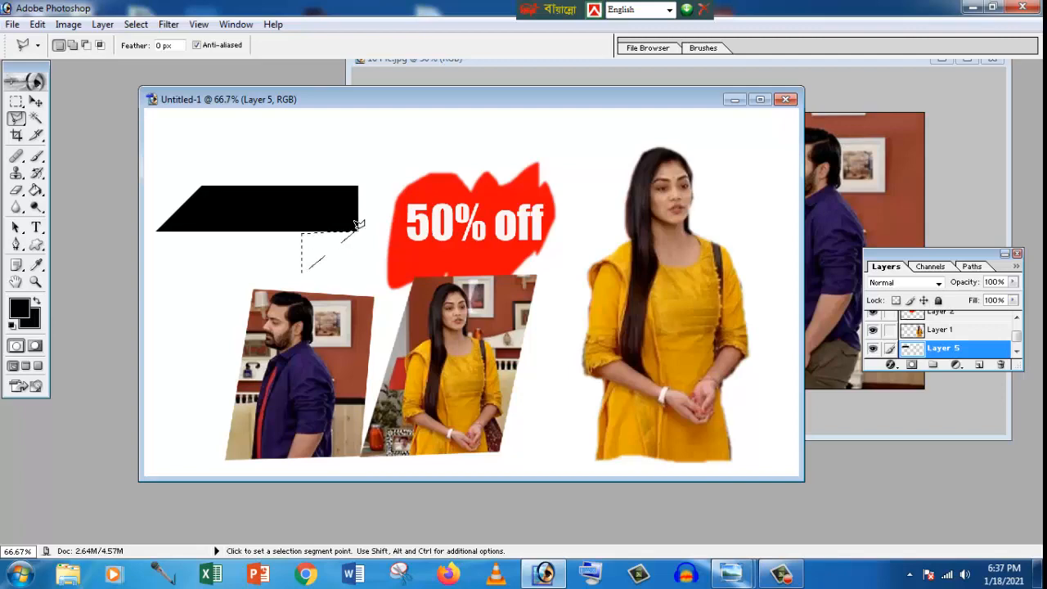
# Set the foreground color to red F02323 and fill the triangular selection with the Paint Bucket
pyautogui.click(20, 309)
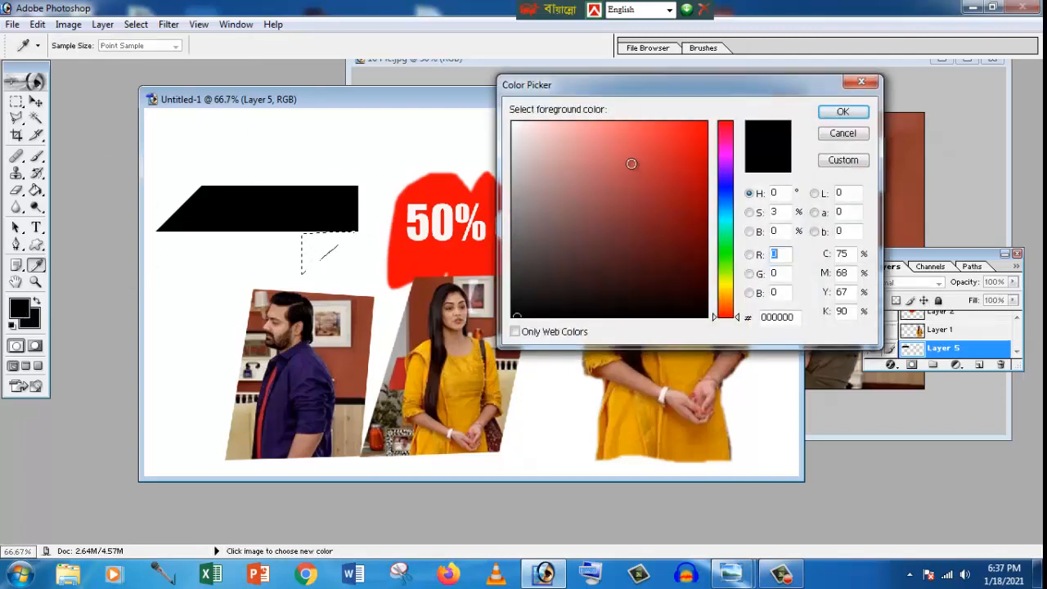
pyautogui.click(678, 133)
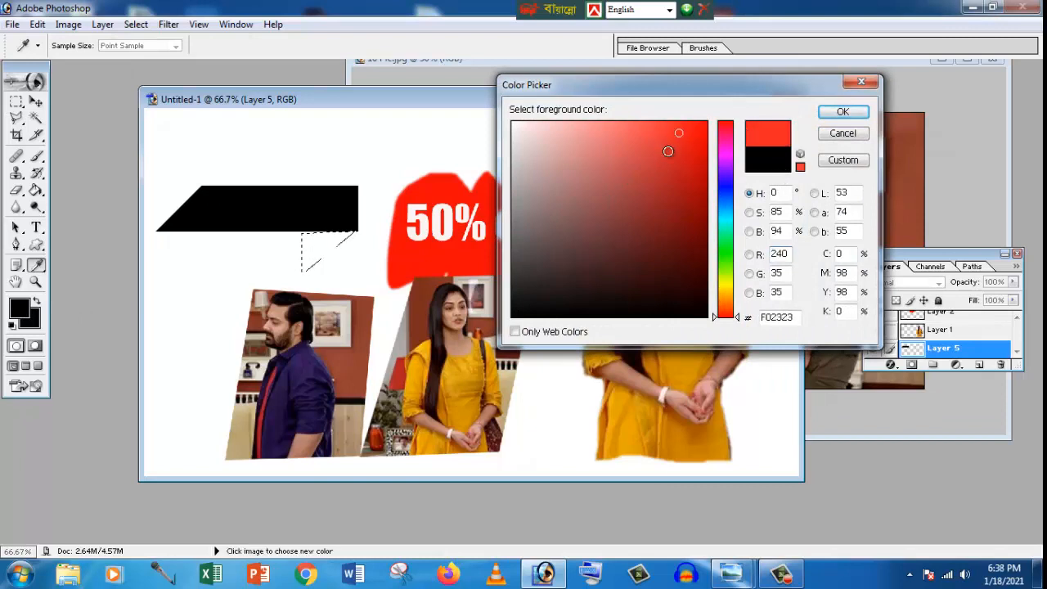
pyautogui.click(842, 112)
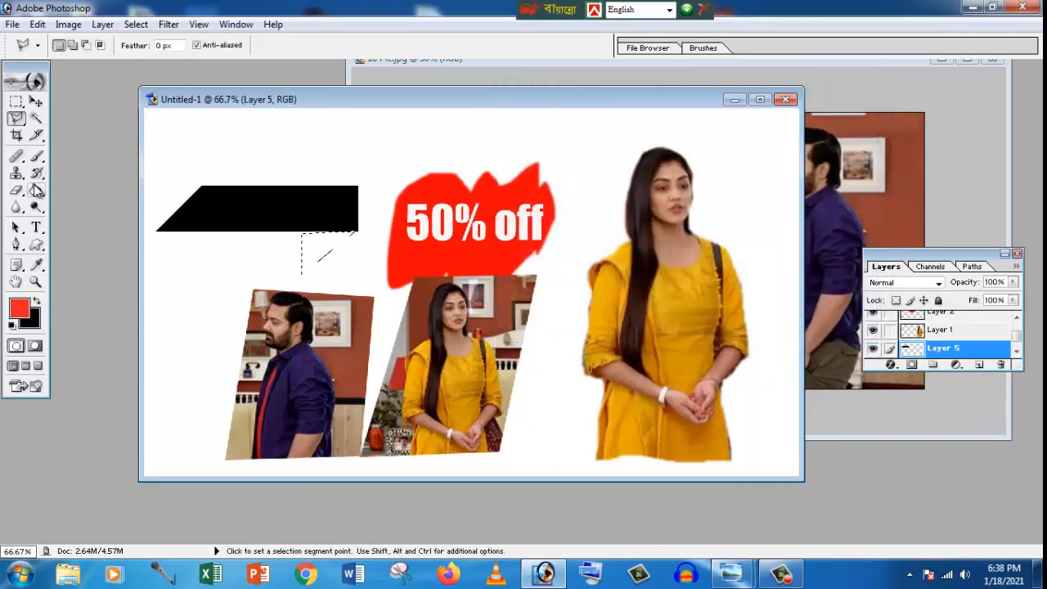
pyautogui.click(35, 189)
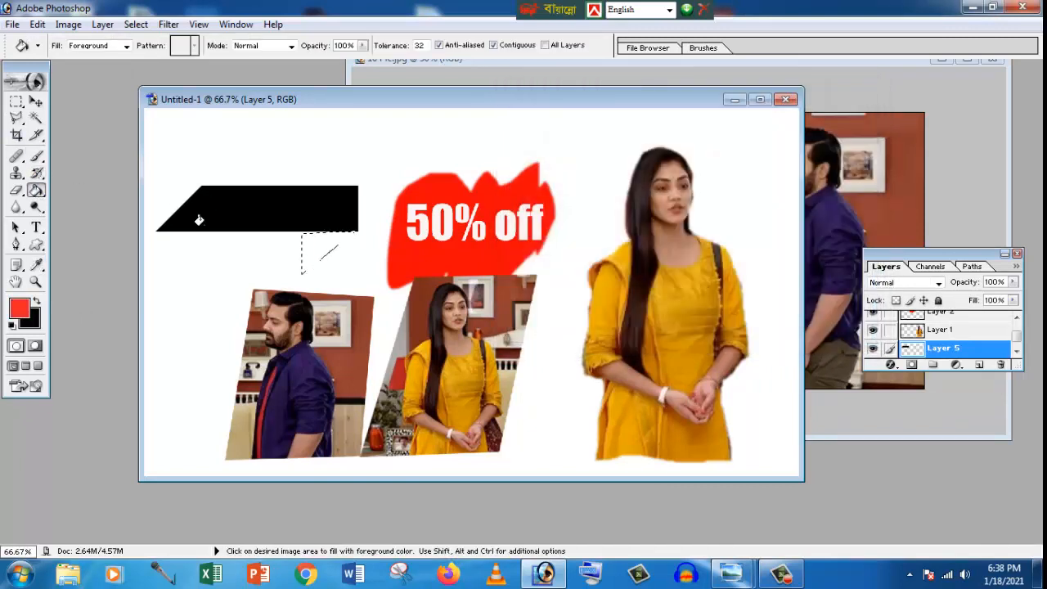
pyautogui.click(318, 240)
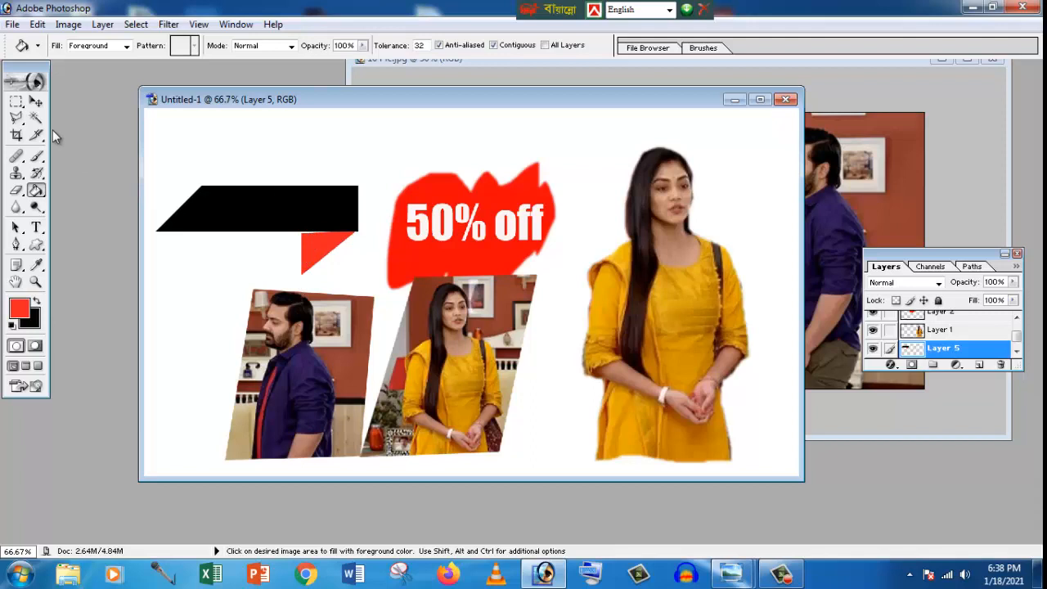
# Duplicate the black banner with the Move tool so that two banners are stacked above the man's picture
pyautogui.click(36, 101)
pyautogui.moveTo(281, 226)
pyautogui.mouseDown()
pyautogui.moveTo(297, 167)
pyautogui.moveTo(287, 154)
pyautogui.moveTo(280, 229)
pyautogui.mouseUp()
pyautogui.press('alt')
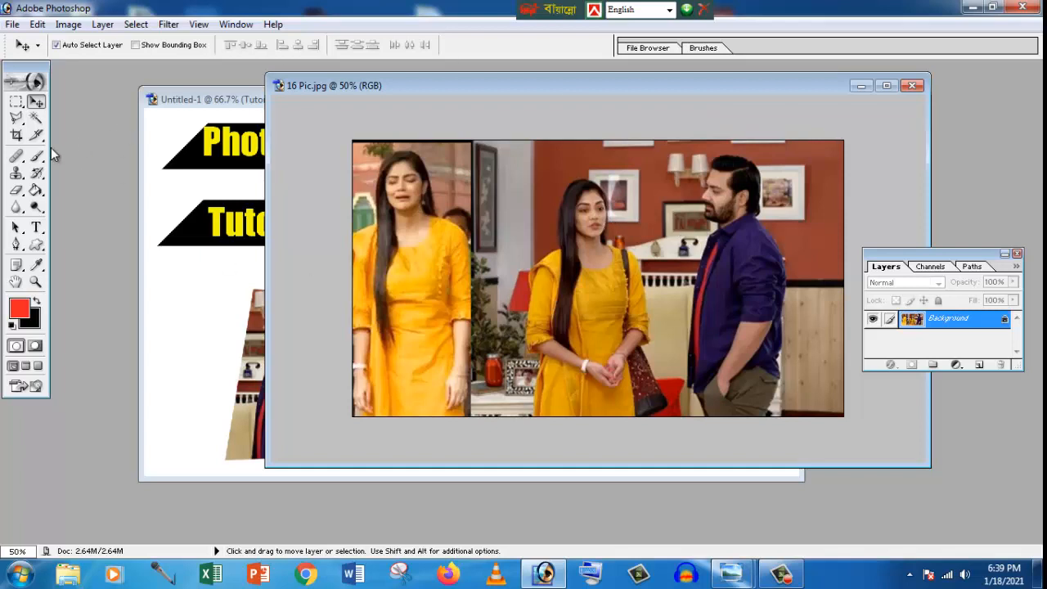
# Select the standing woman in the middle of 16 Pic.jpg by tracing her outline with the Magnetic Lasso tool
pyautogui.click(16, 118)
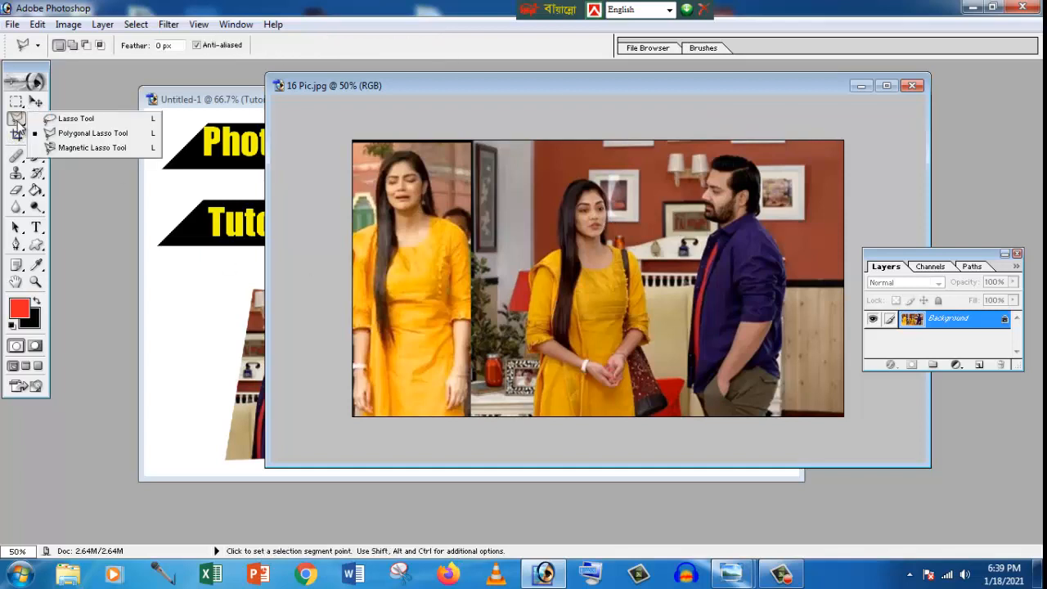
pyautogui.click(85, 148)
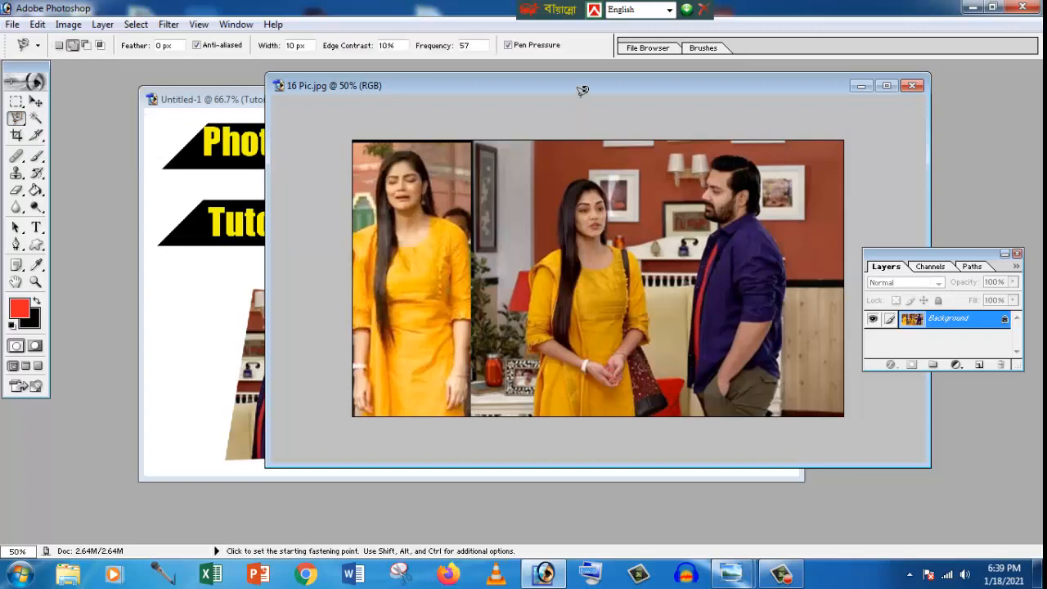
pyautogui.hotkey('ctrl', '=')
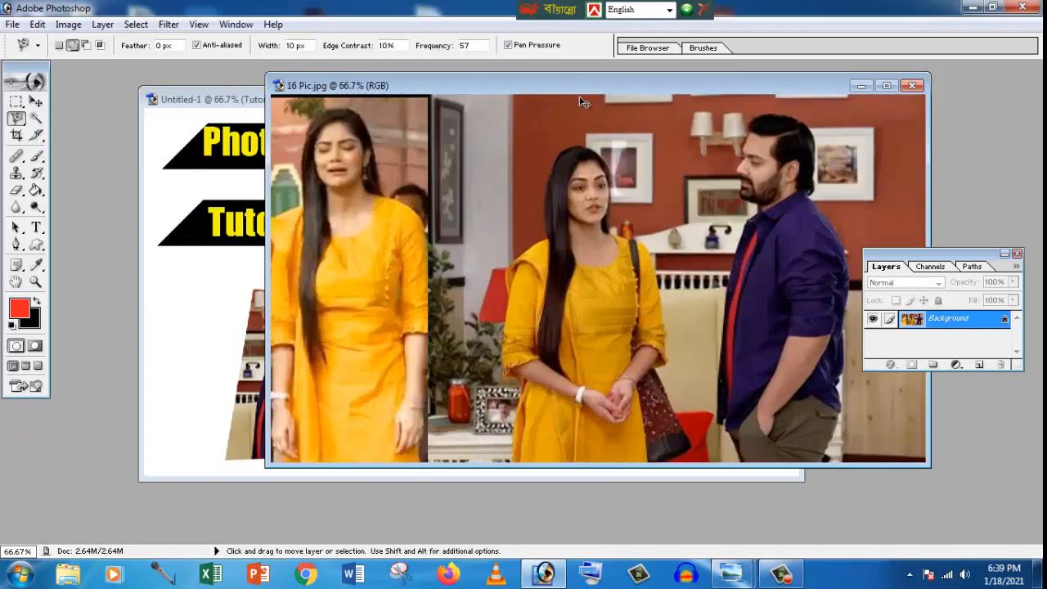
pyautogui.click(889, 88)
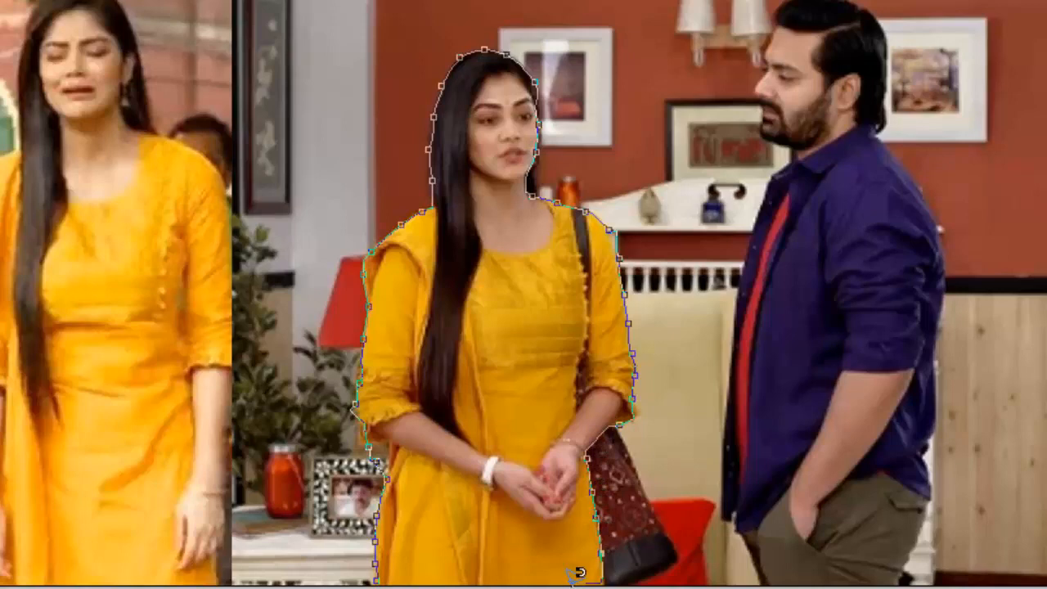
pyautogui.click(384, 570)
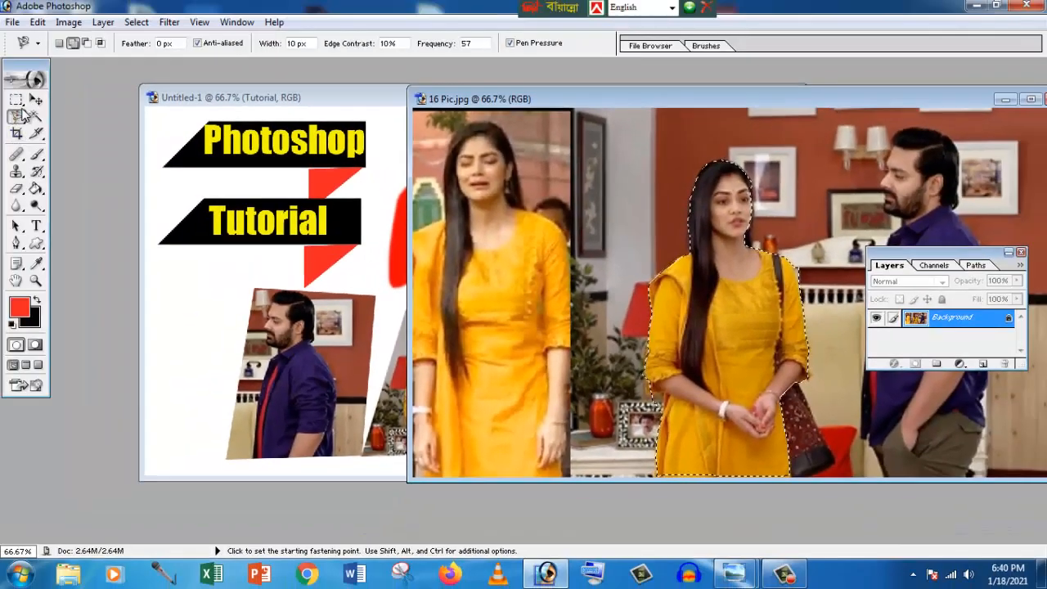
# Copy the selected woman into the Untitled-1 composition with the Move tool, placing her beside the existing large cut-out
pyautogui.click(0, 61)
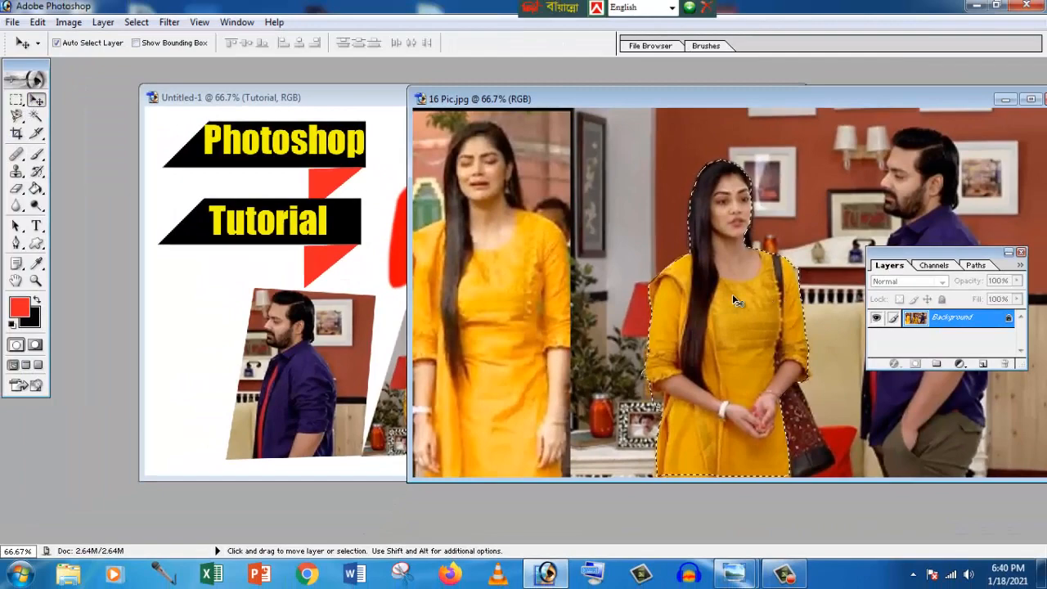
pyautogui.moveTo(732, 293); pyautogui.dragTo(638, 270)
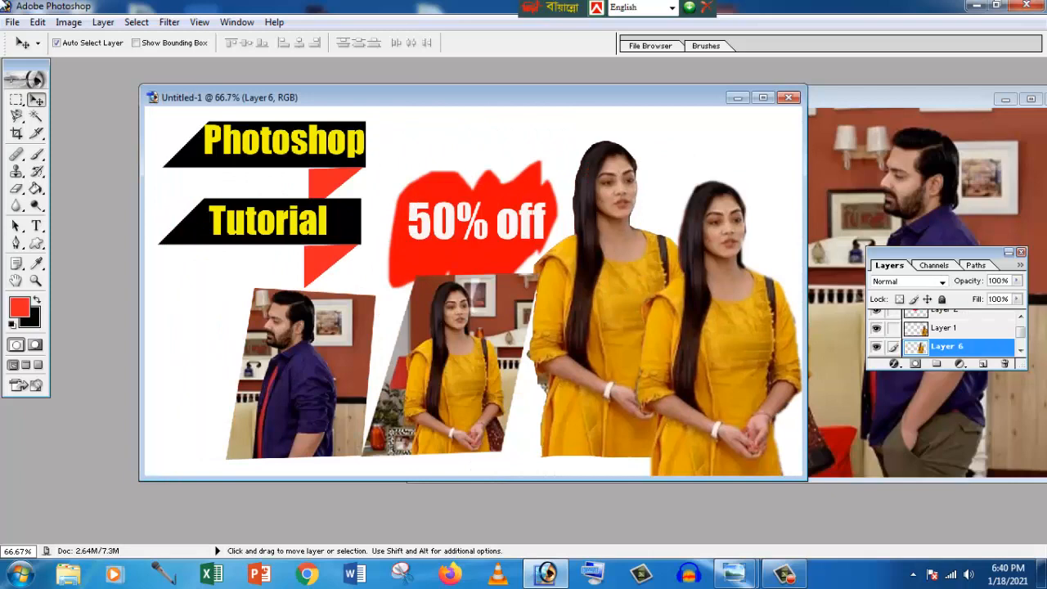
pyautogui.click(17, 119)
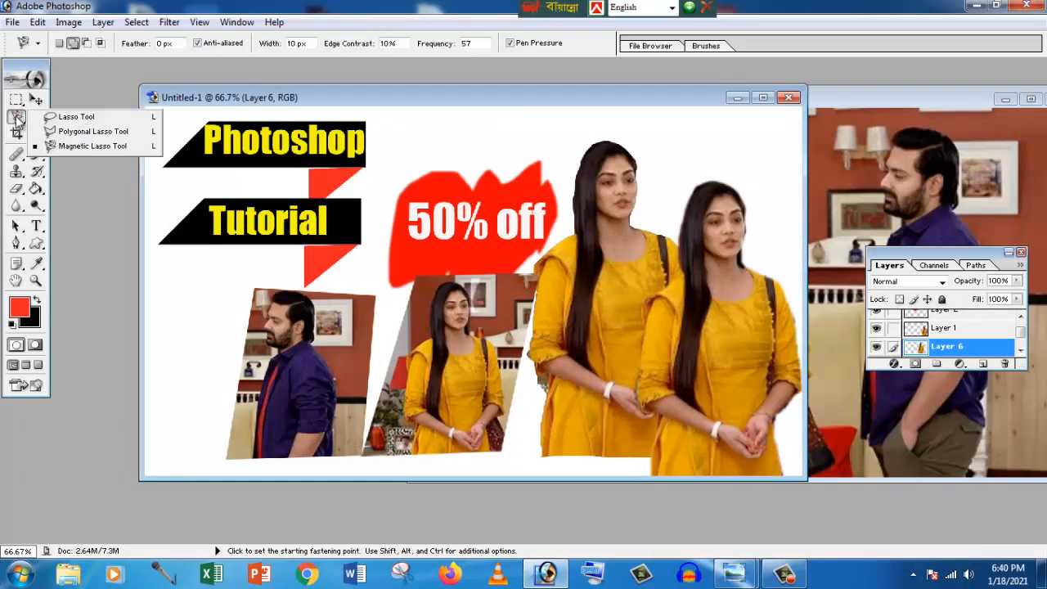